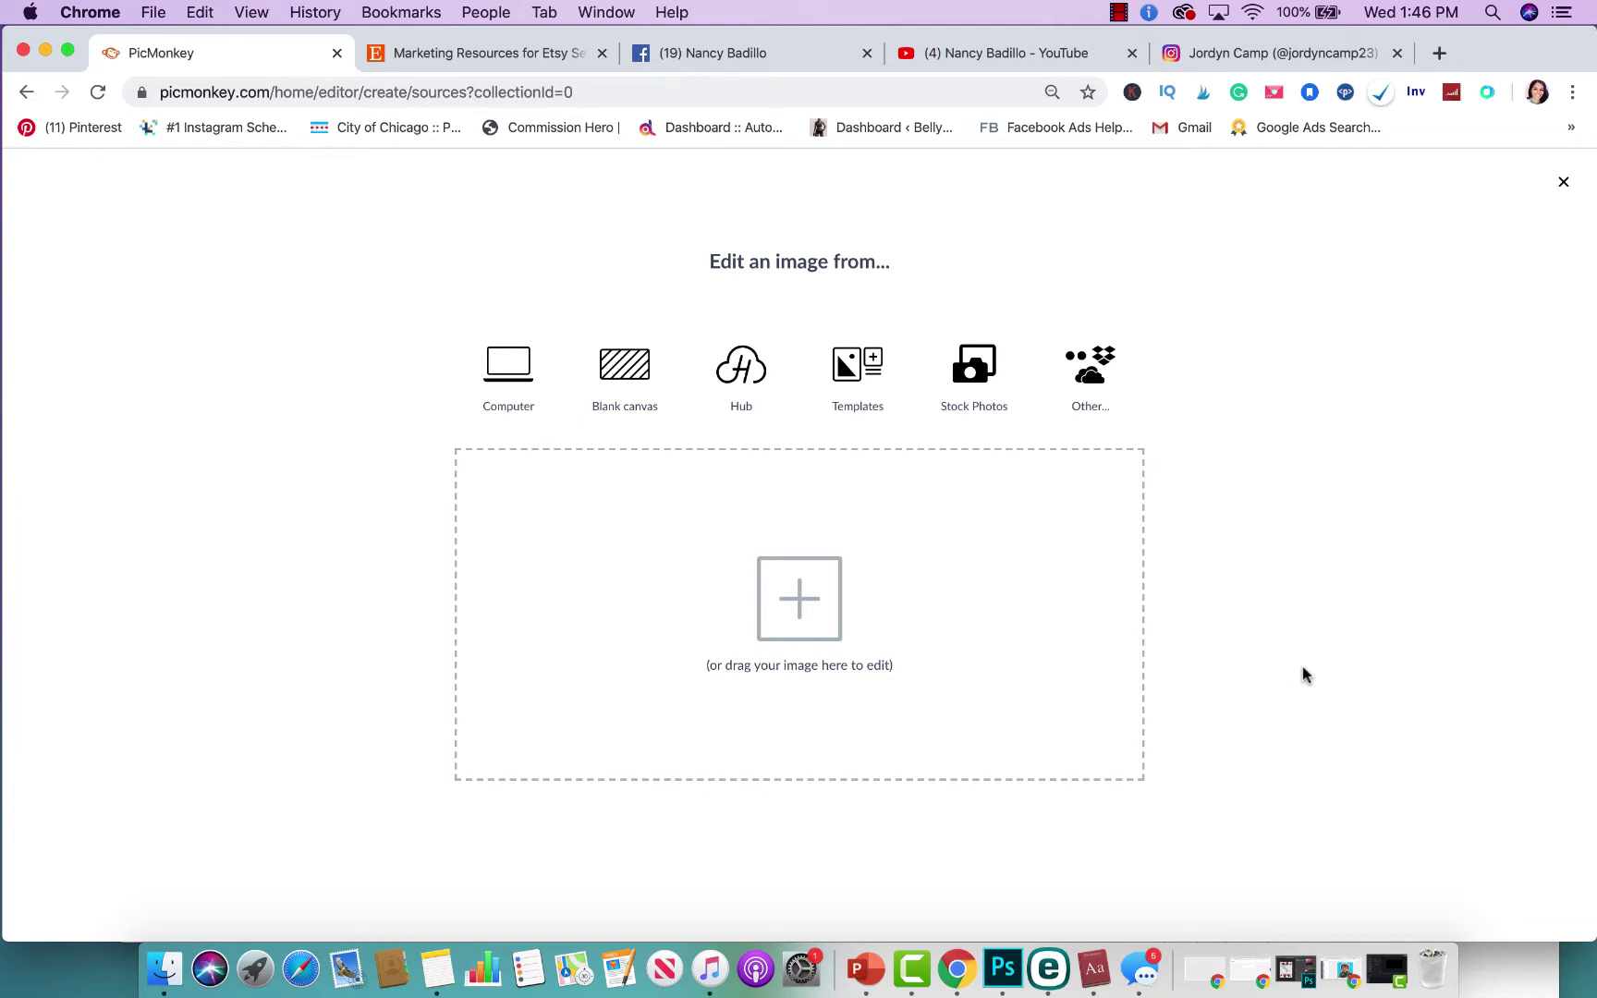
# - Look at the profile pictures on the open Etsy shop, Facebook, YouTube and Instagram pages
pyautogui.click(516, 58)
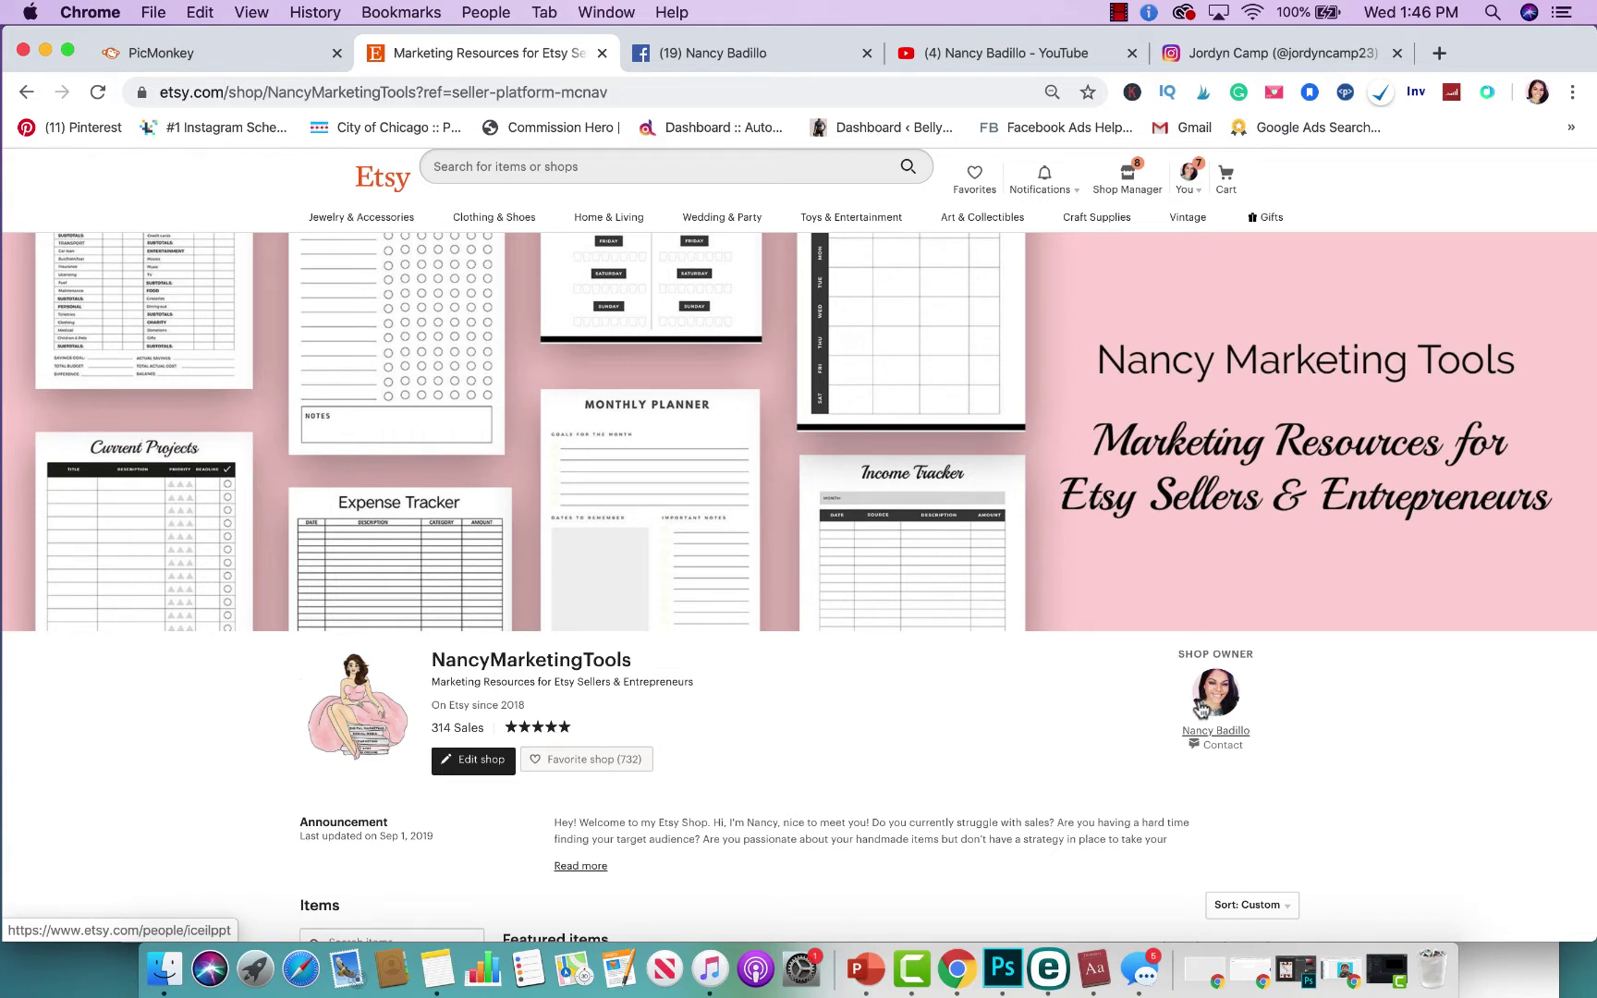
pyautogui.click(744, 59)
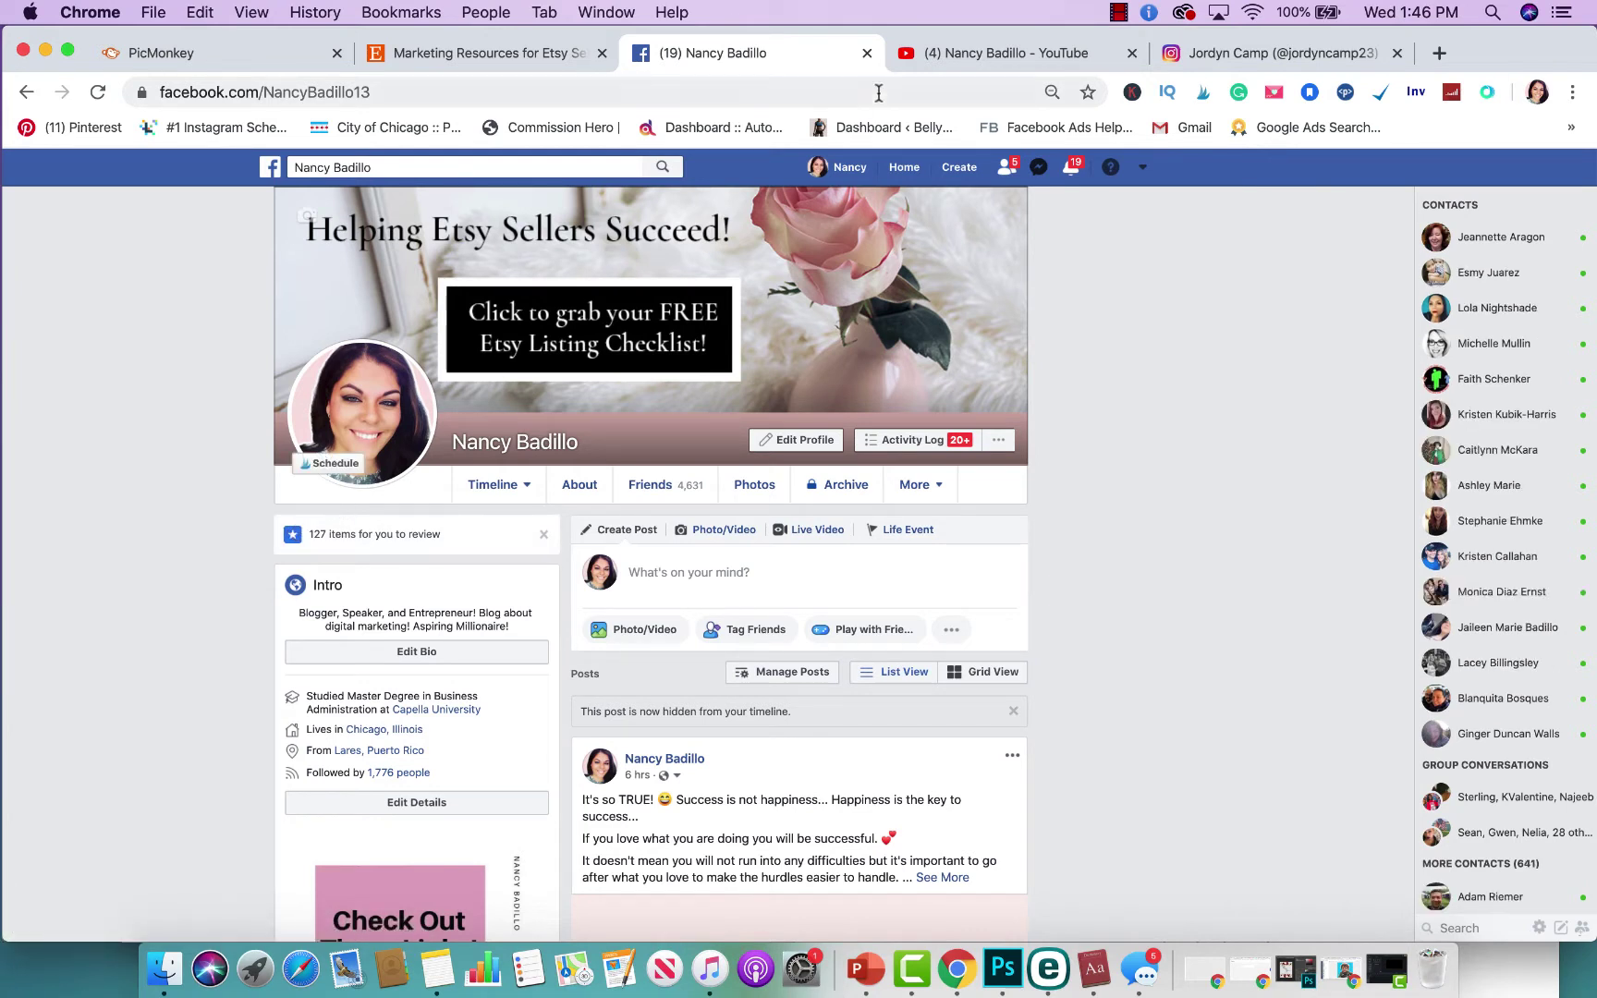
pyautogui.click(993, 52)
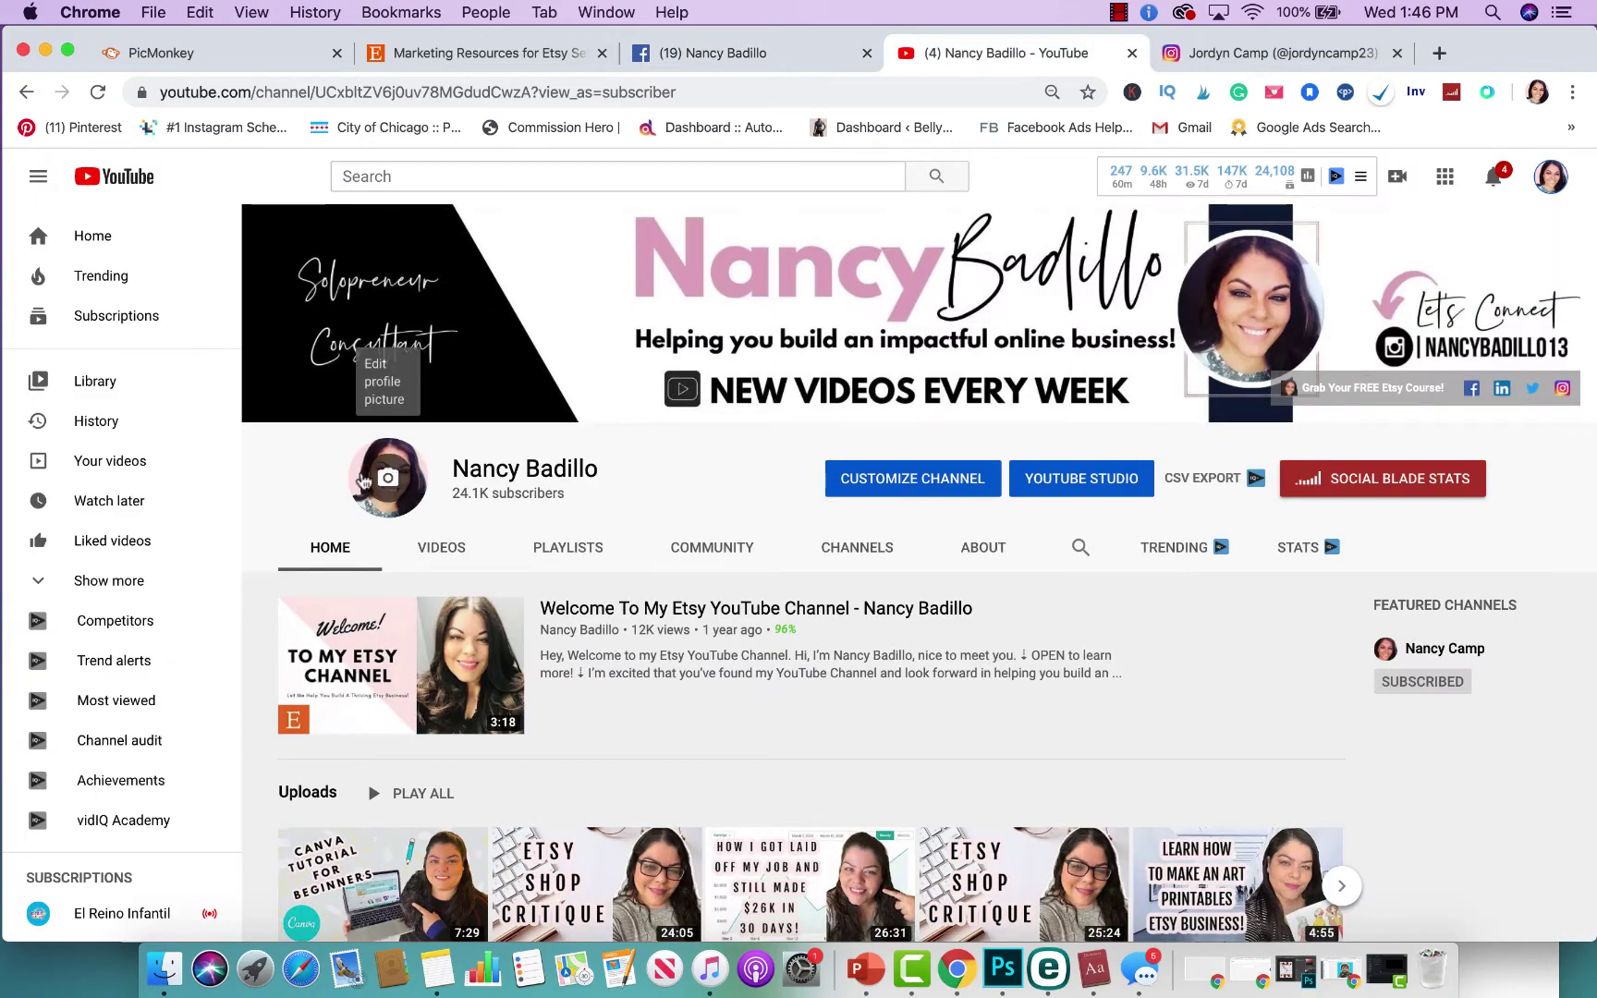
pyautogui.click(1211, 55)
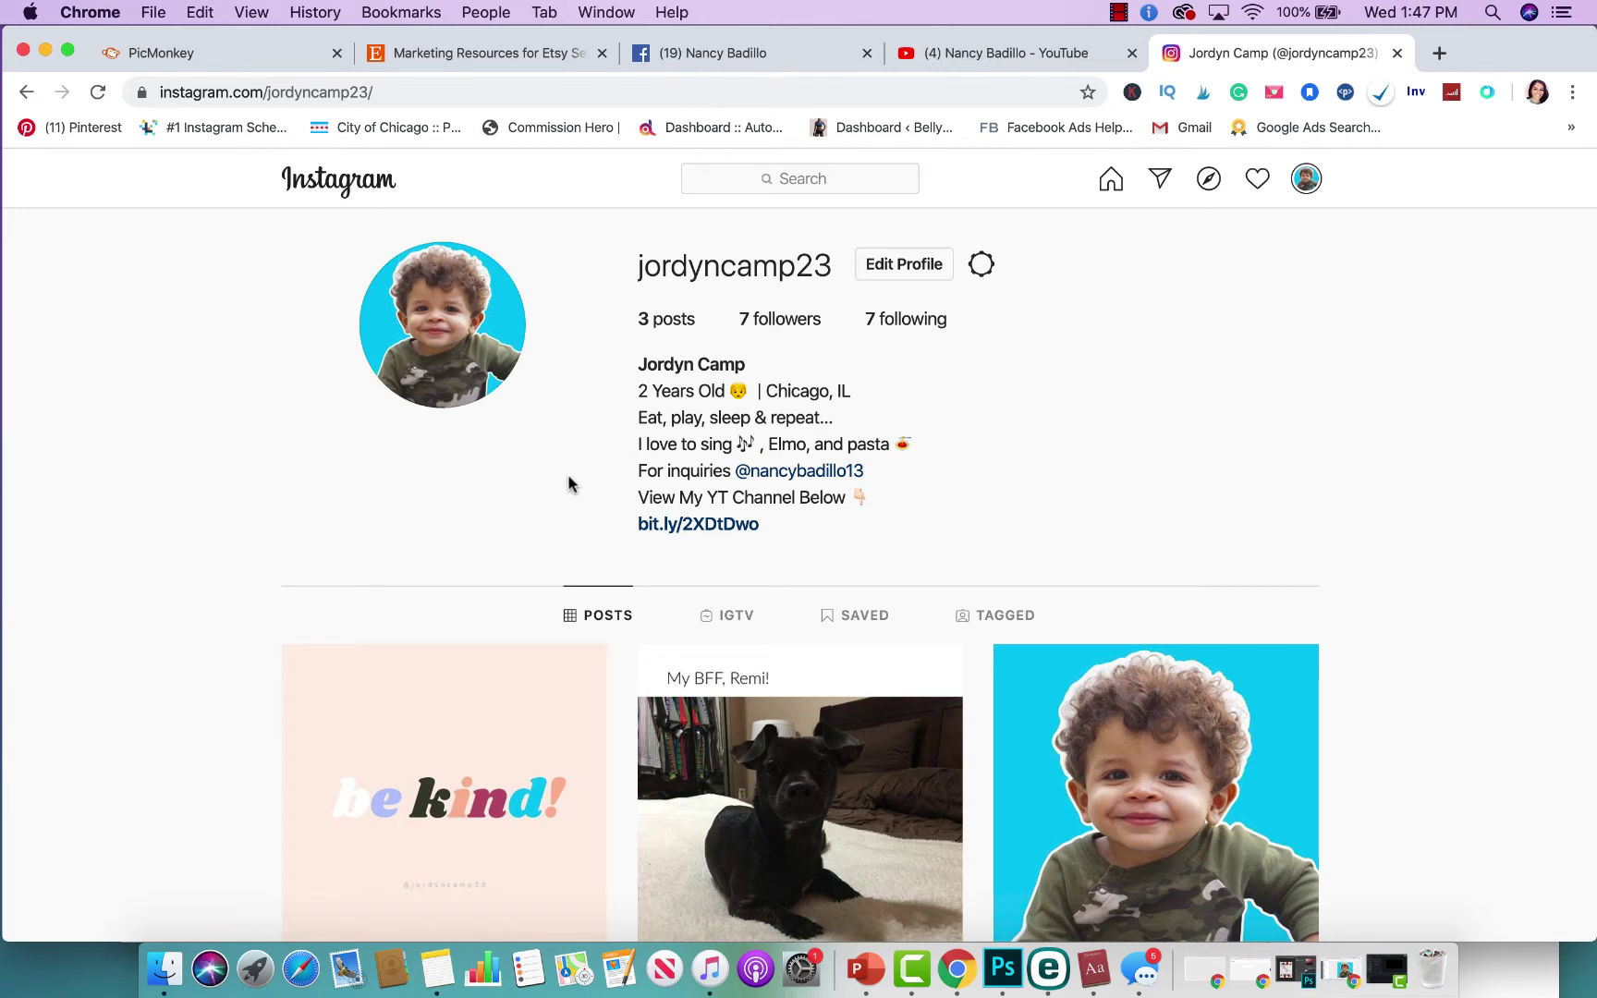
pyautogui.moveTo(519, 404)
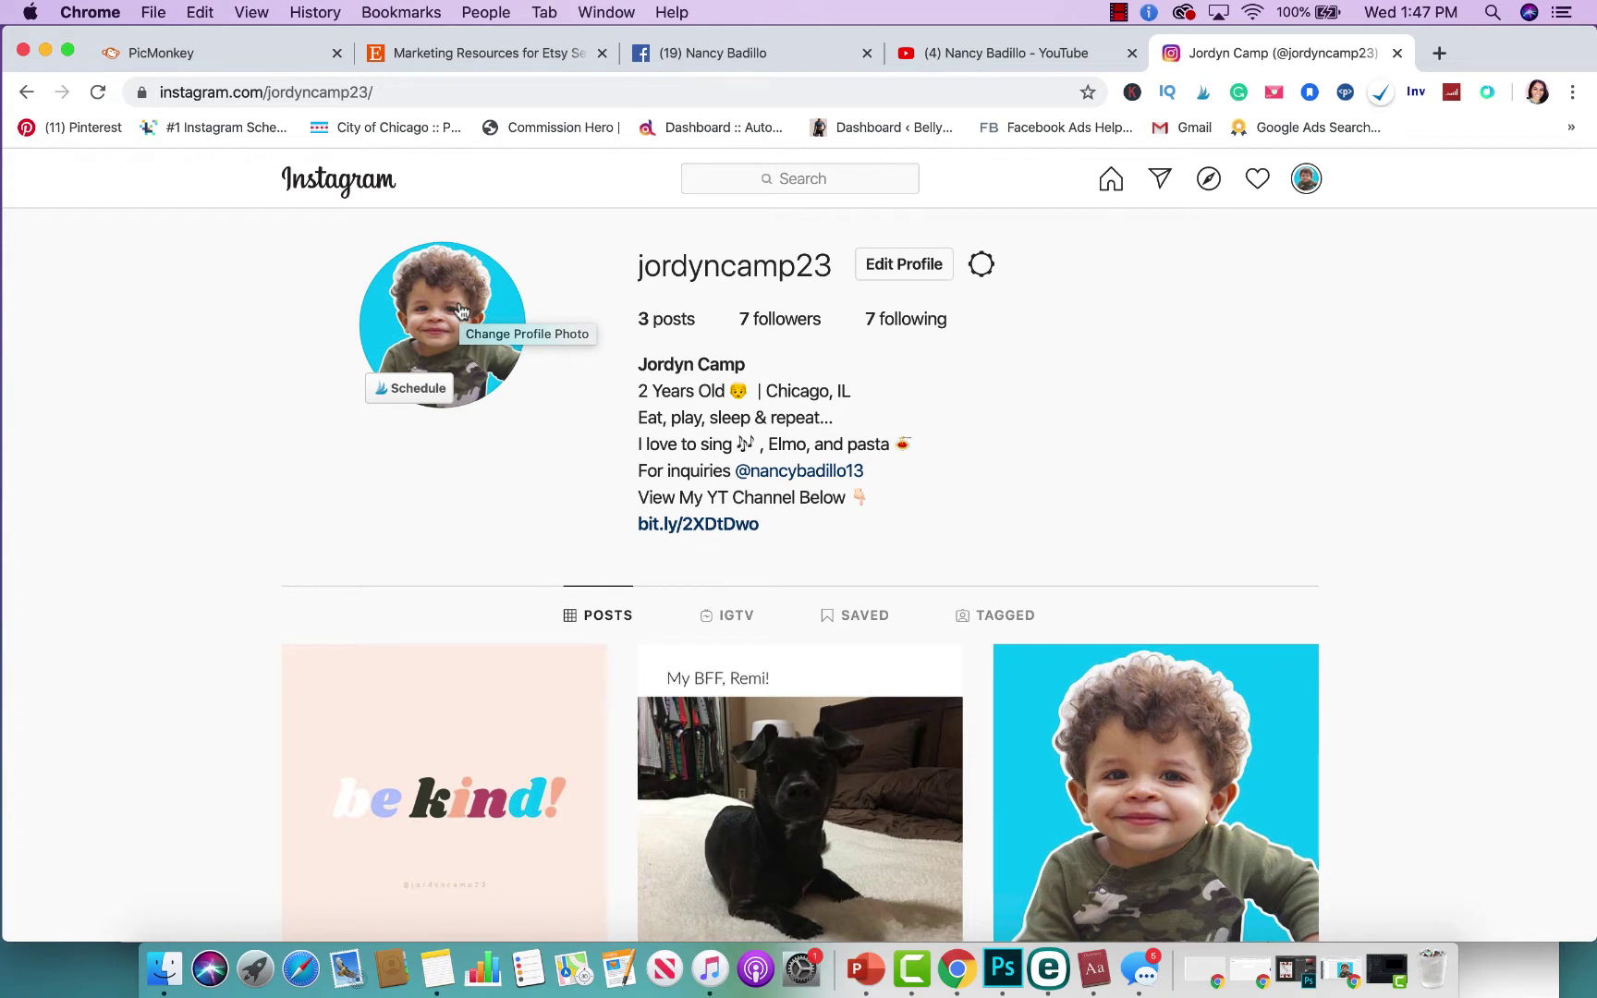
# - Switch to PicMonkey and create a blank custom canvas of 1080 x 1080 pixels with the suggested name and folder
pyautogui.click(277, 57)
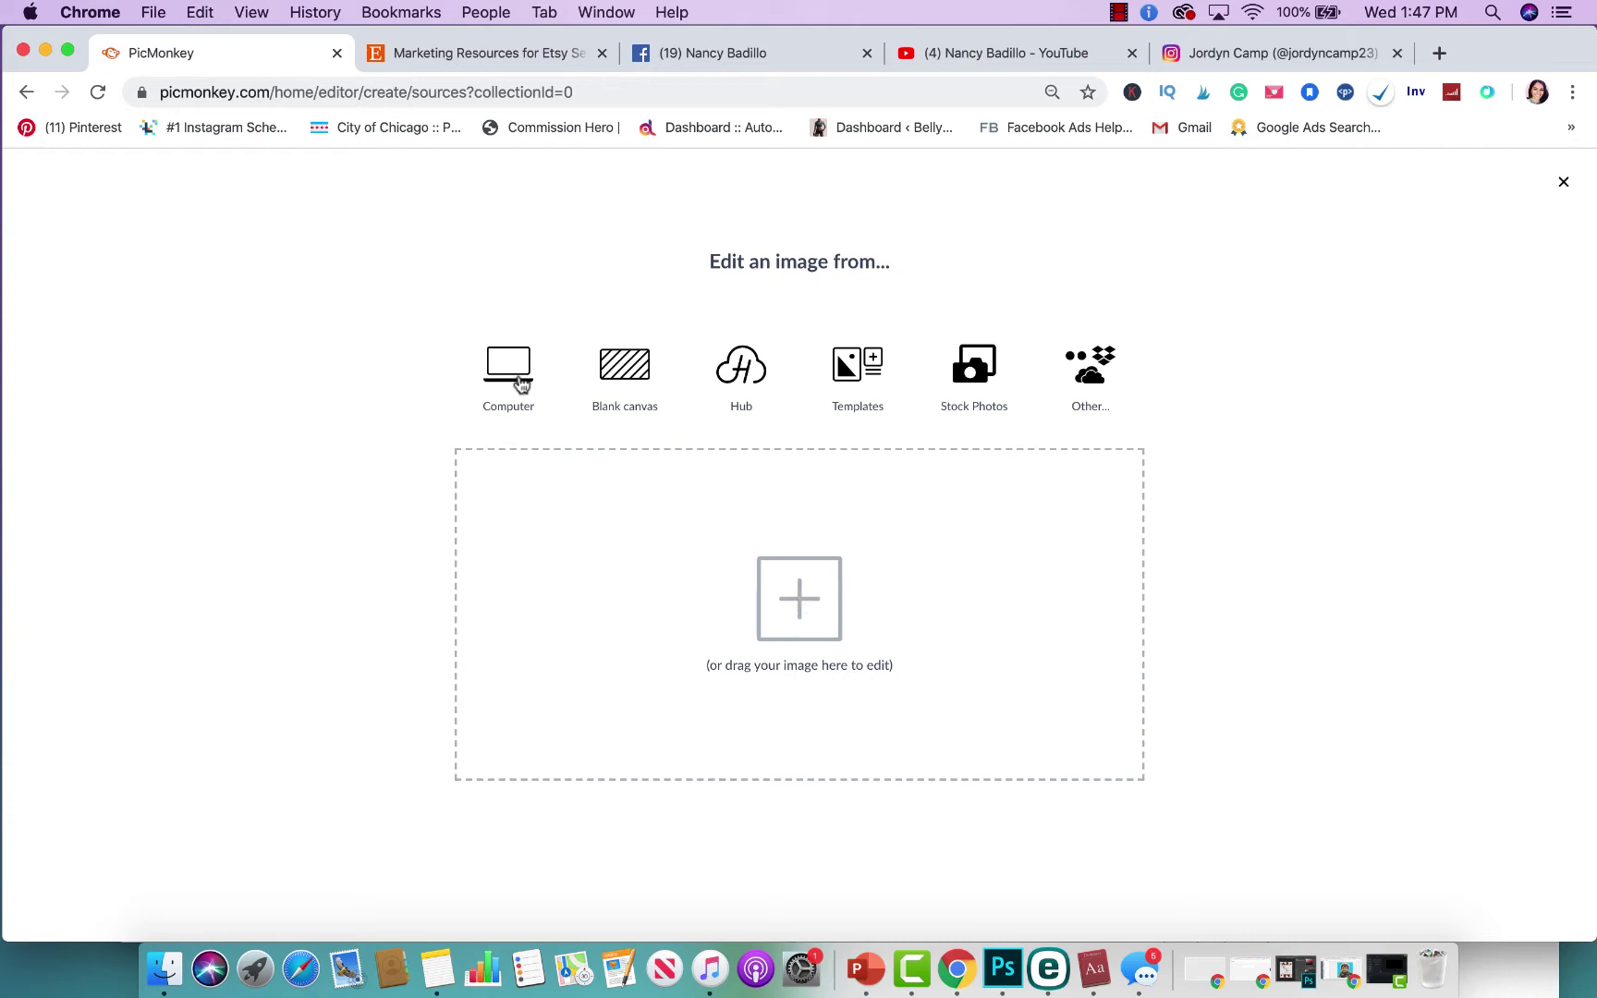
pyautogui.click(610, 379)
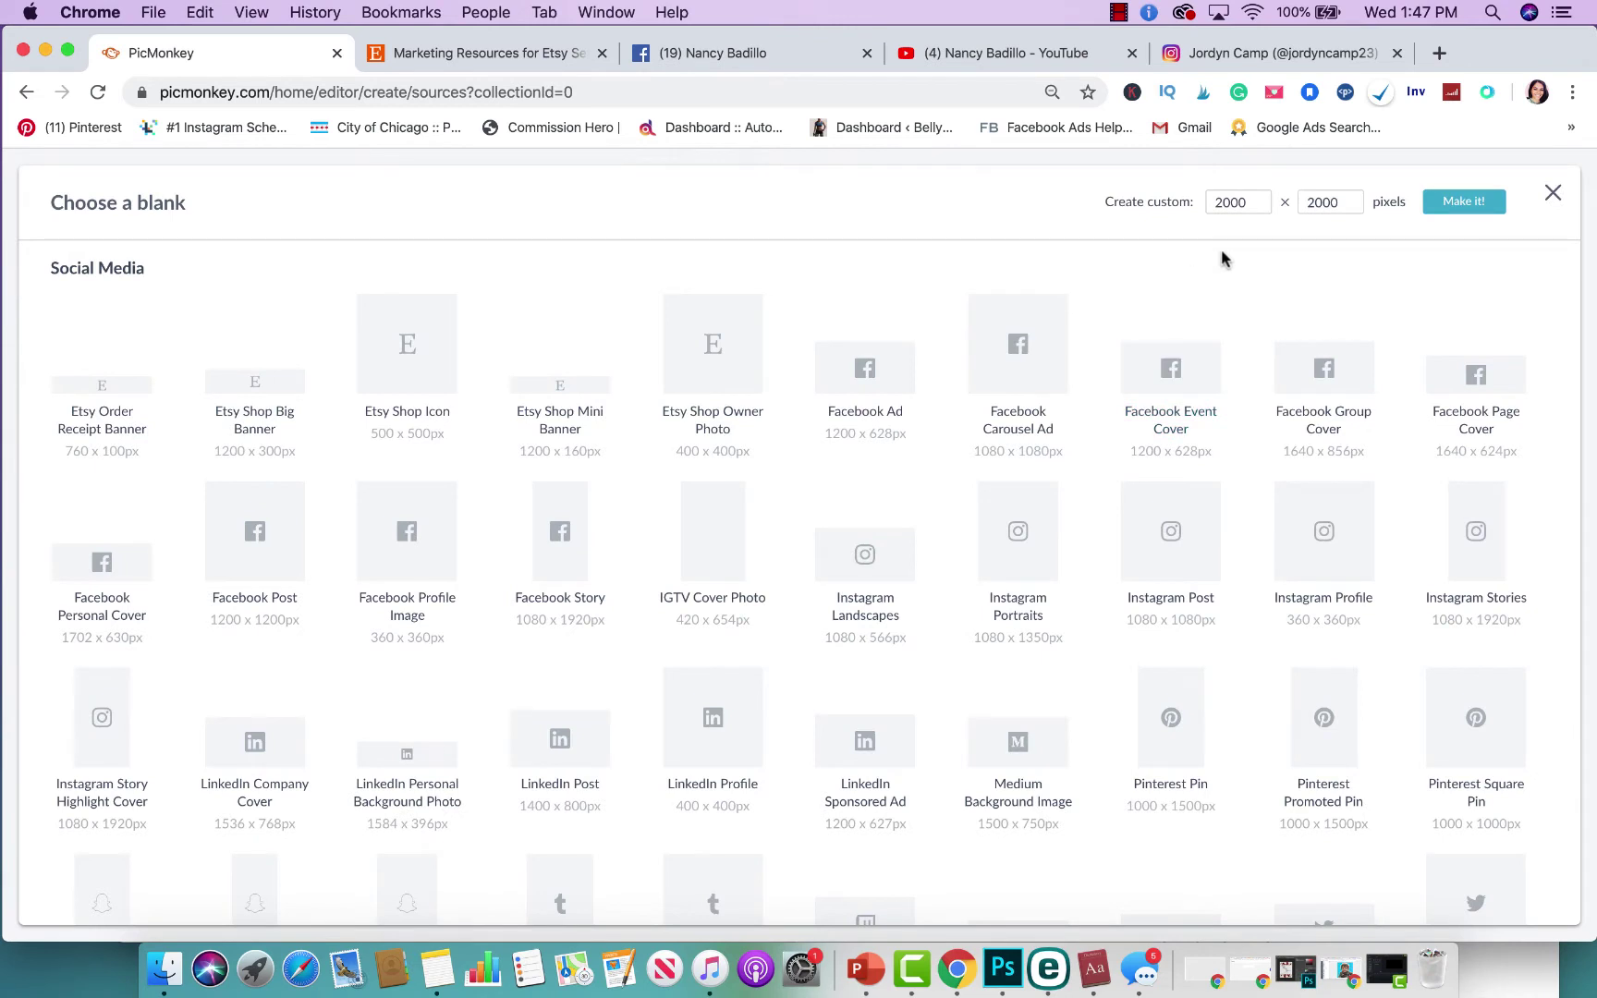
pyautogui.doubleClick(1234, 202)
pyautogui.write('1080')
pyautogui.press('Tab')
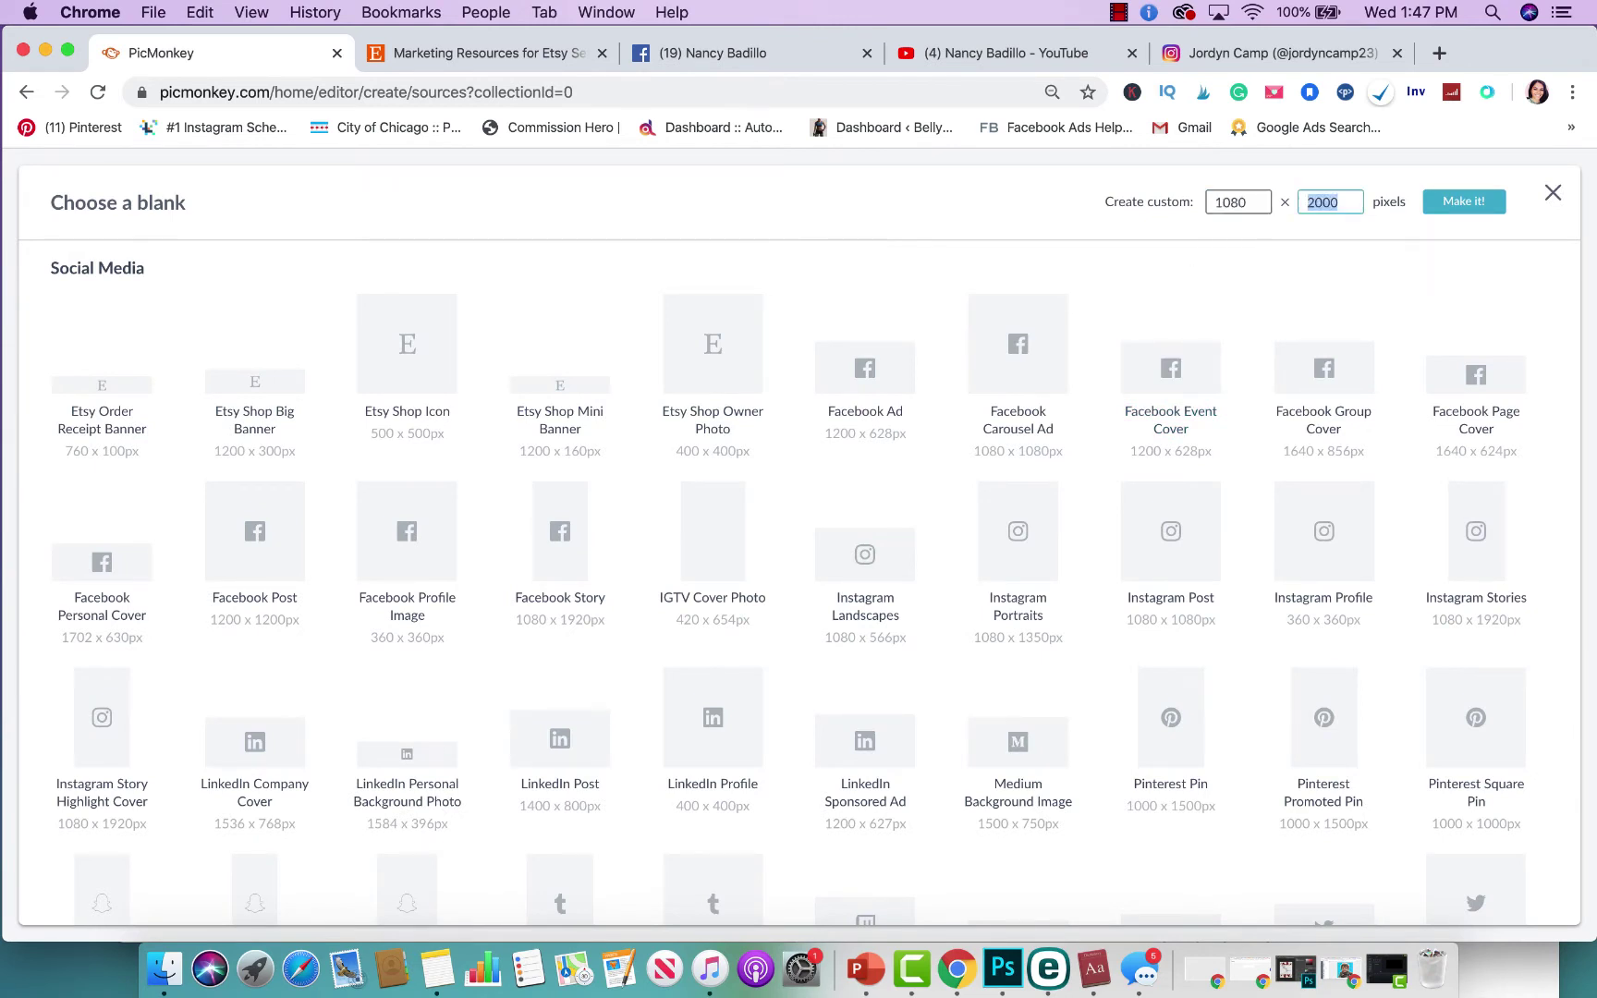
pyautogui.write('1080')
pyautogui.click(1488, 204)
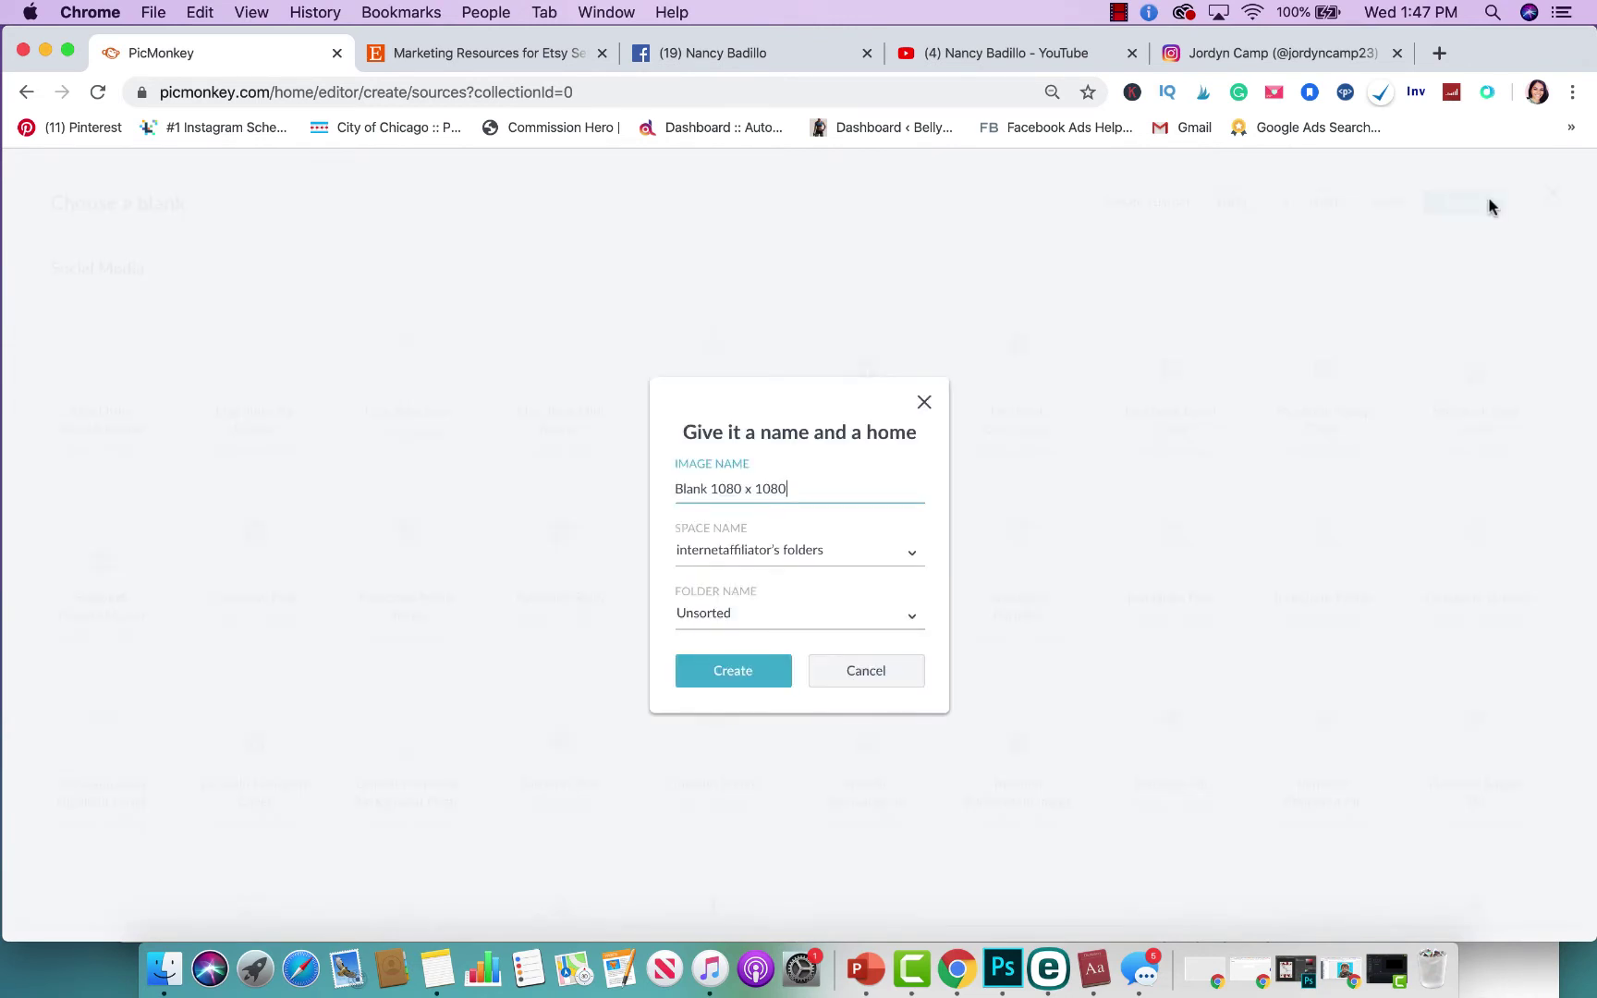
pyautogui.click(749, 682)
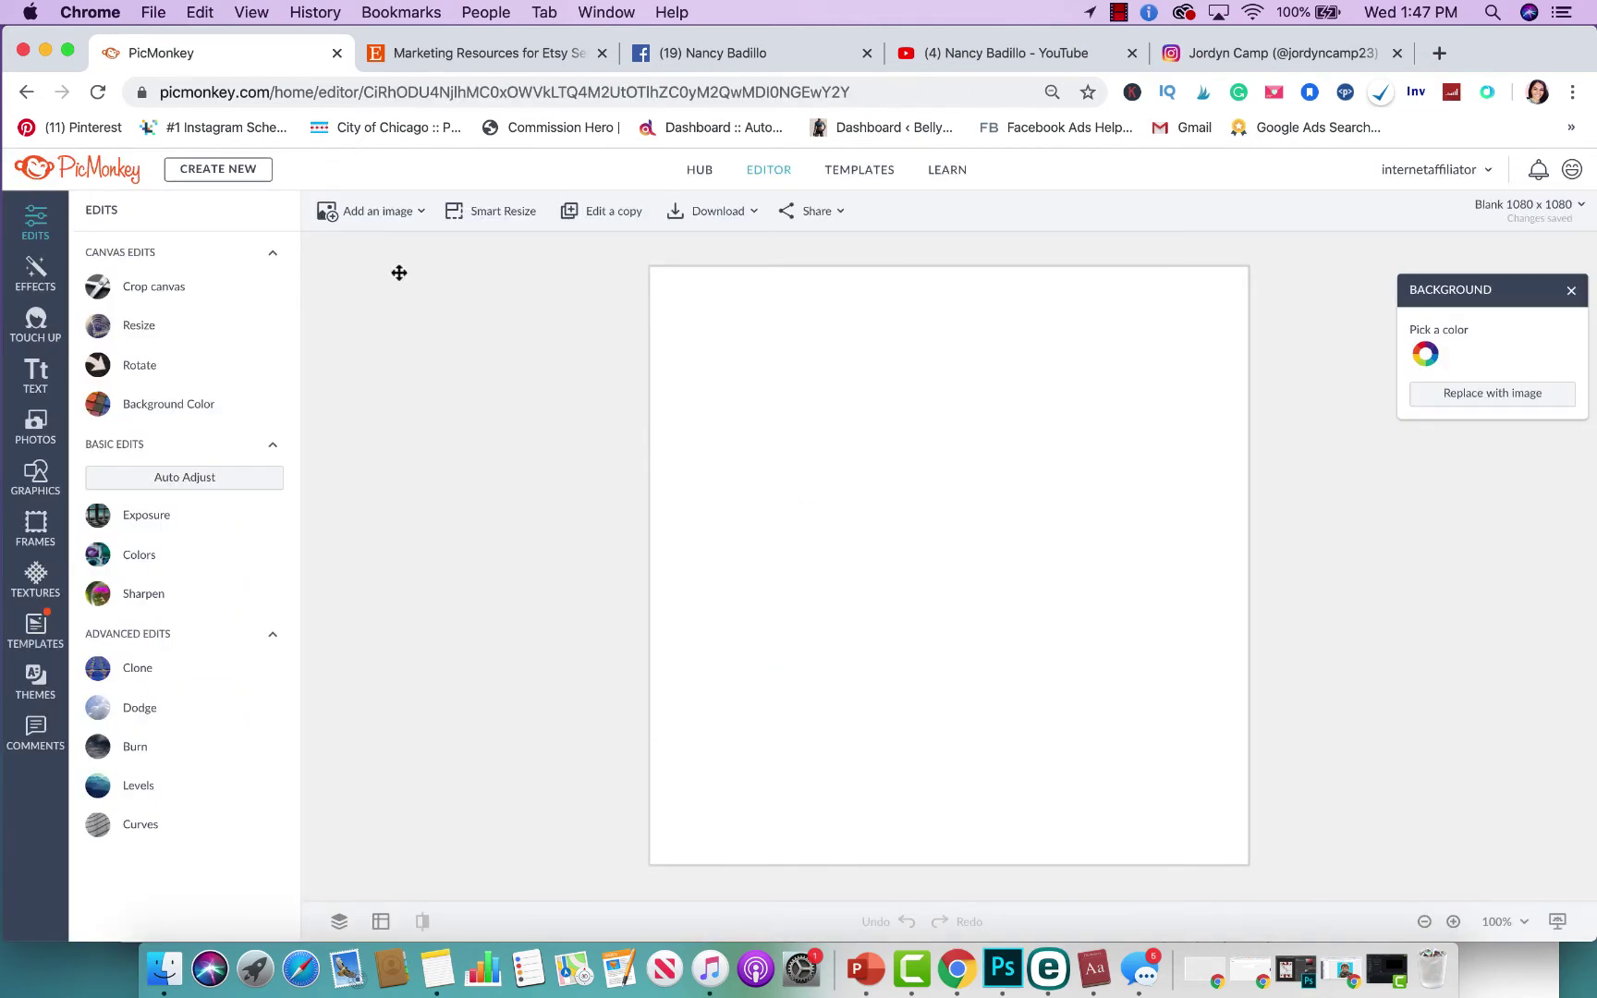
# - Add the desktop screenshot ending in "8.20.49 AM" from the computer to the canvas and remove its background
pyautogui.click(374, 209)
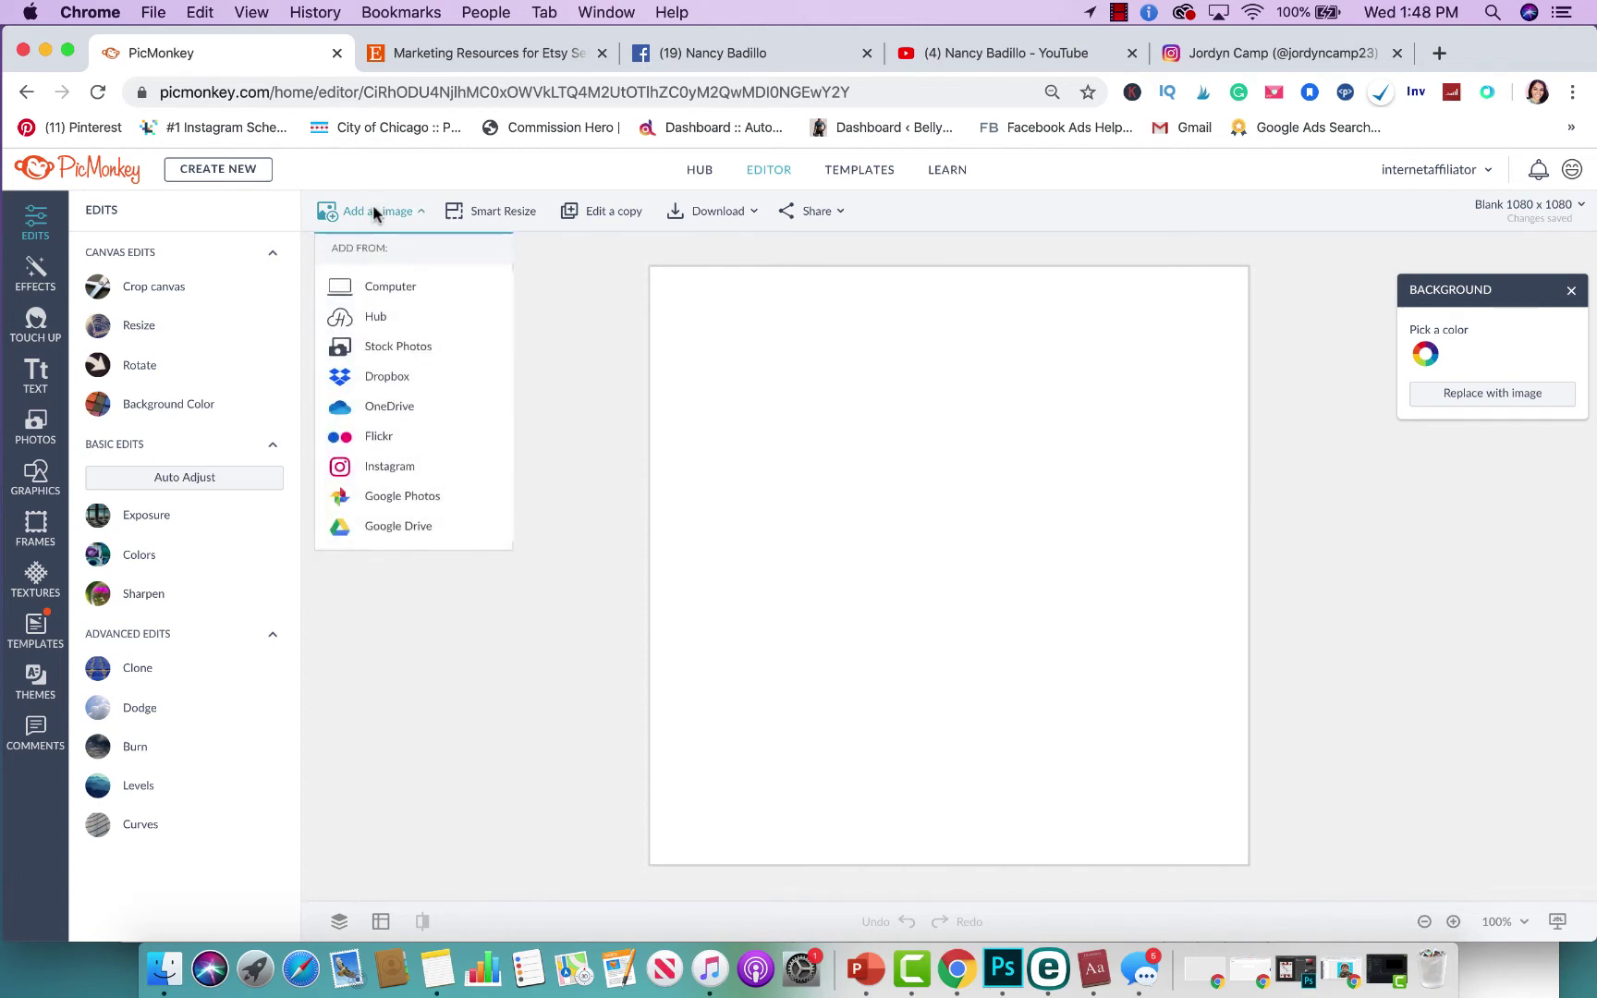
pyautogui.click(379, 289)
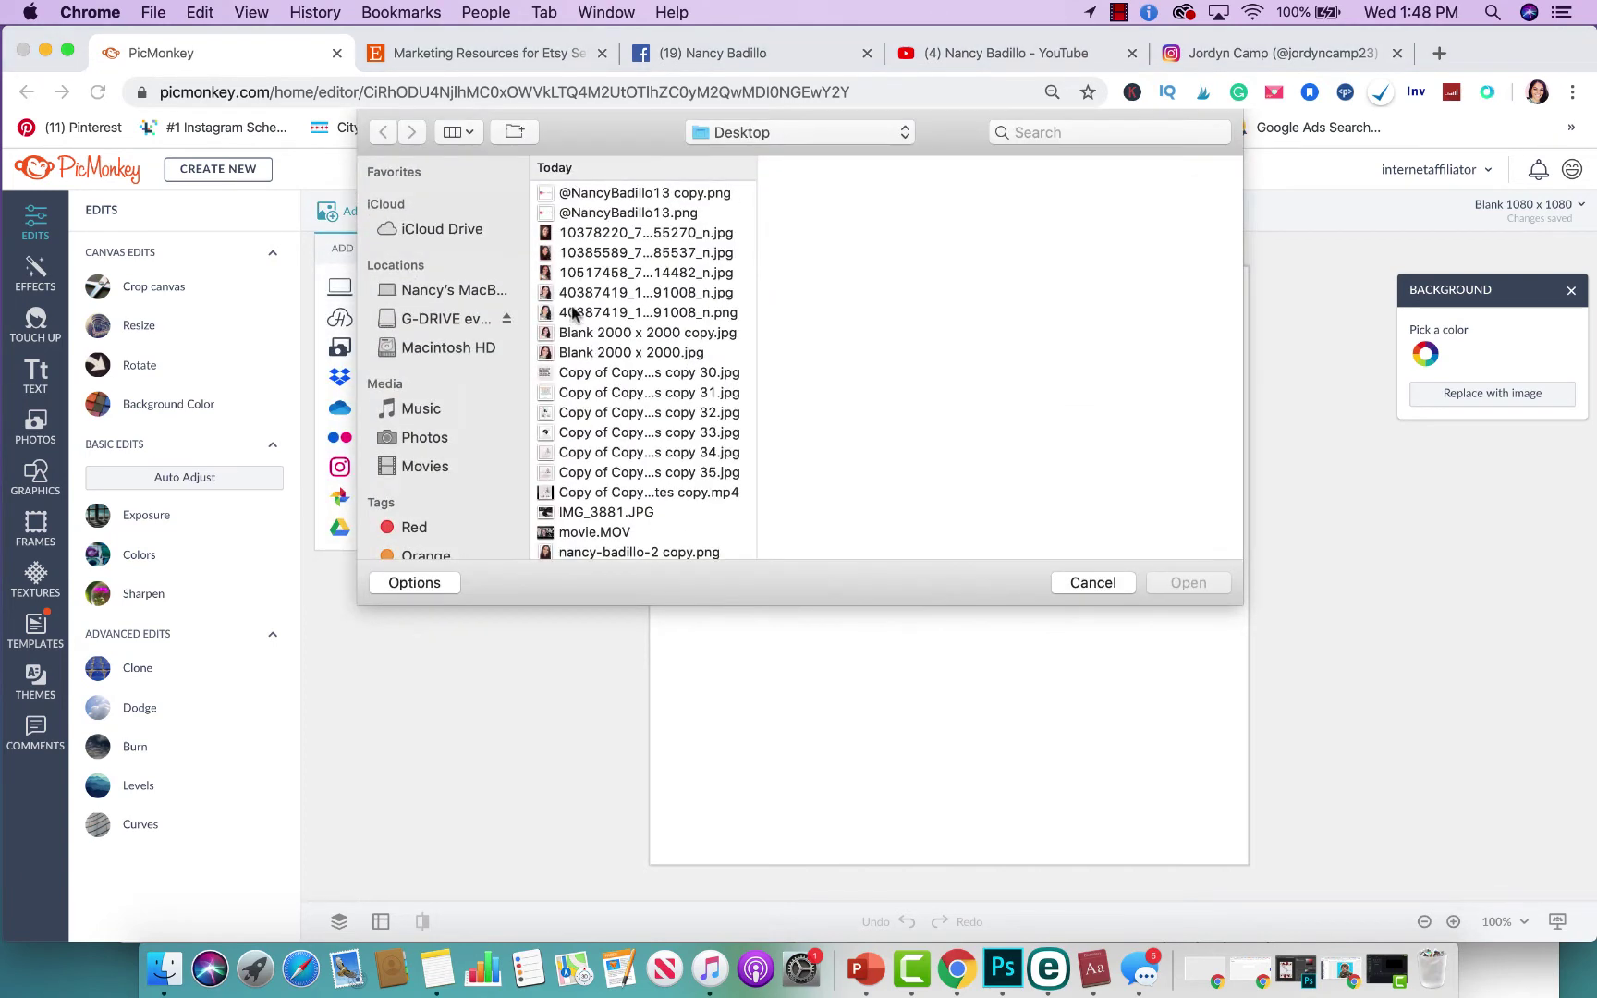
pyautogui.scroll(-5, 591, 407)
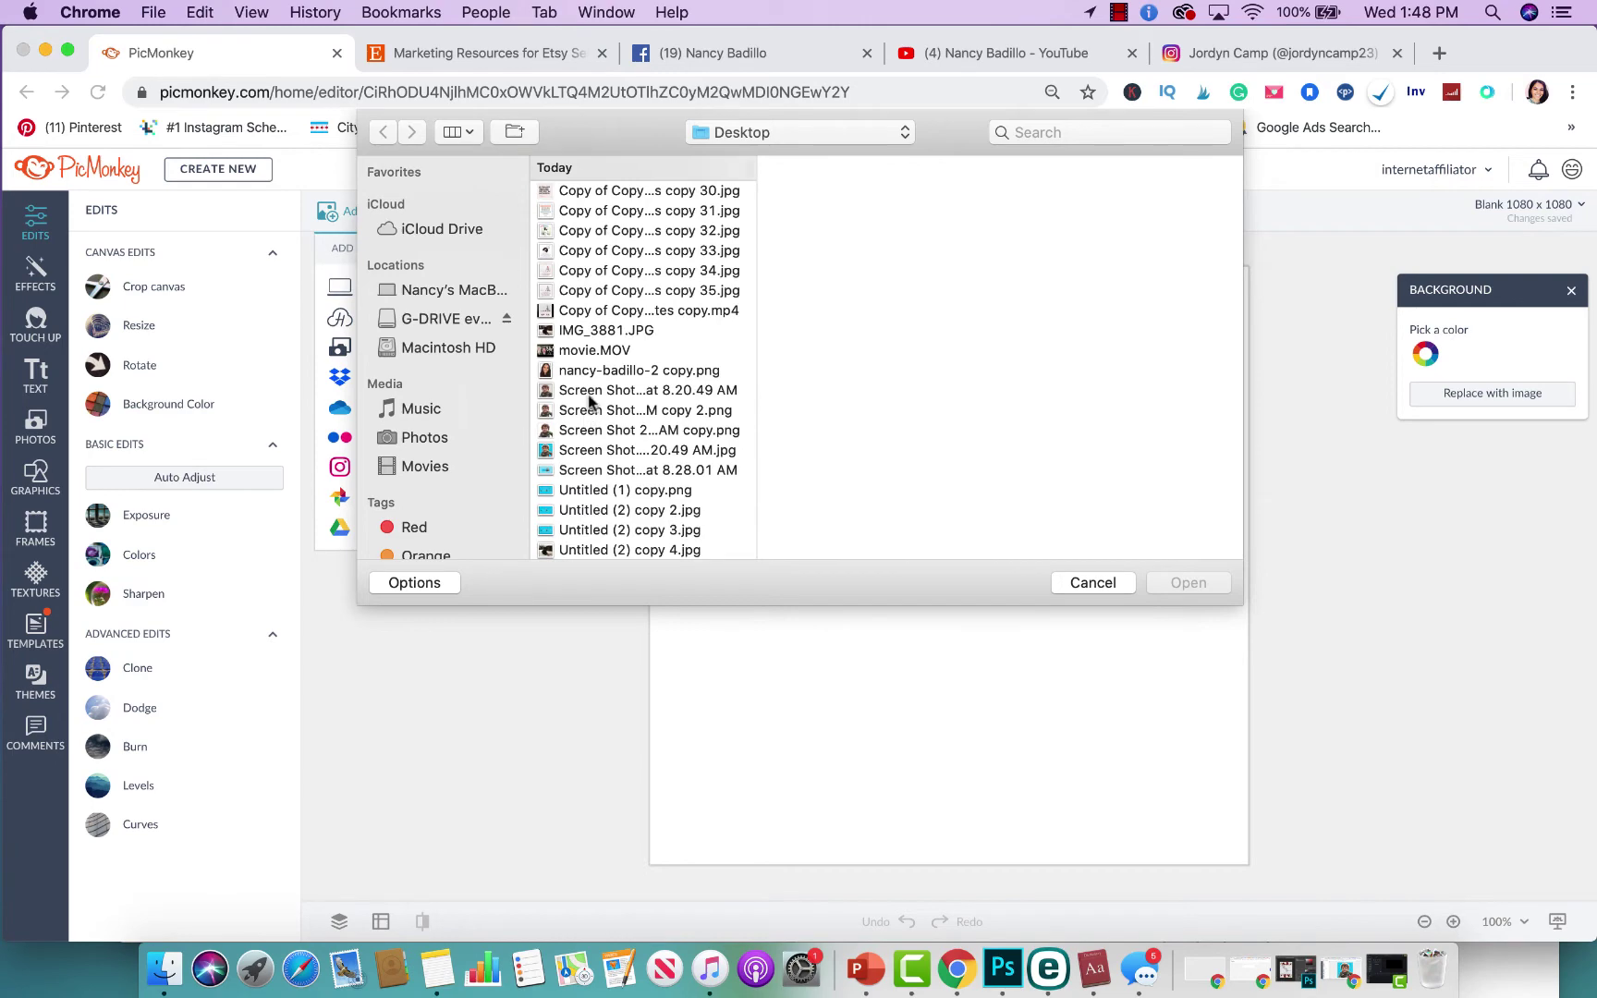
pyautogui.click(589, 395)
pyautogui.click(1180, 582)
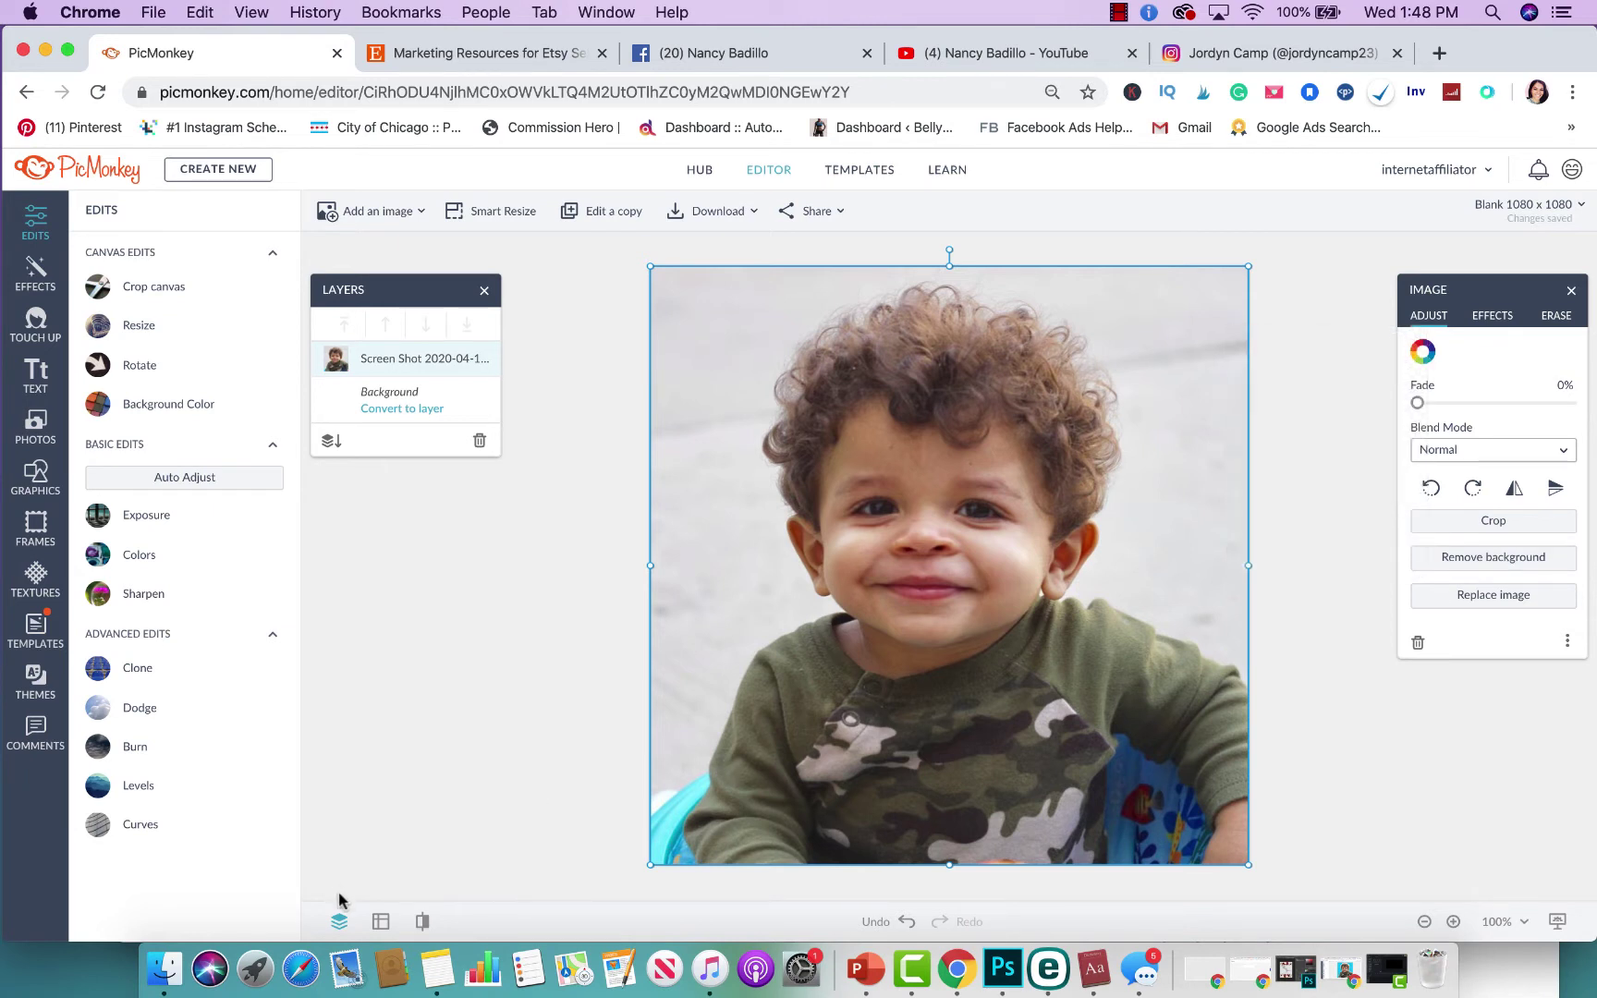
pyautogui.click(1512, 555)
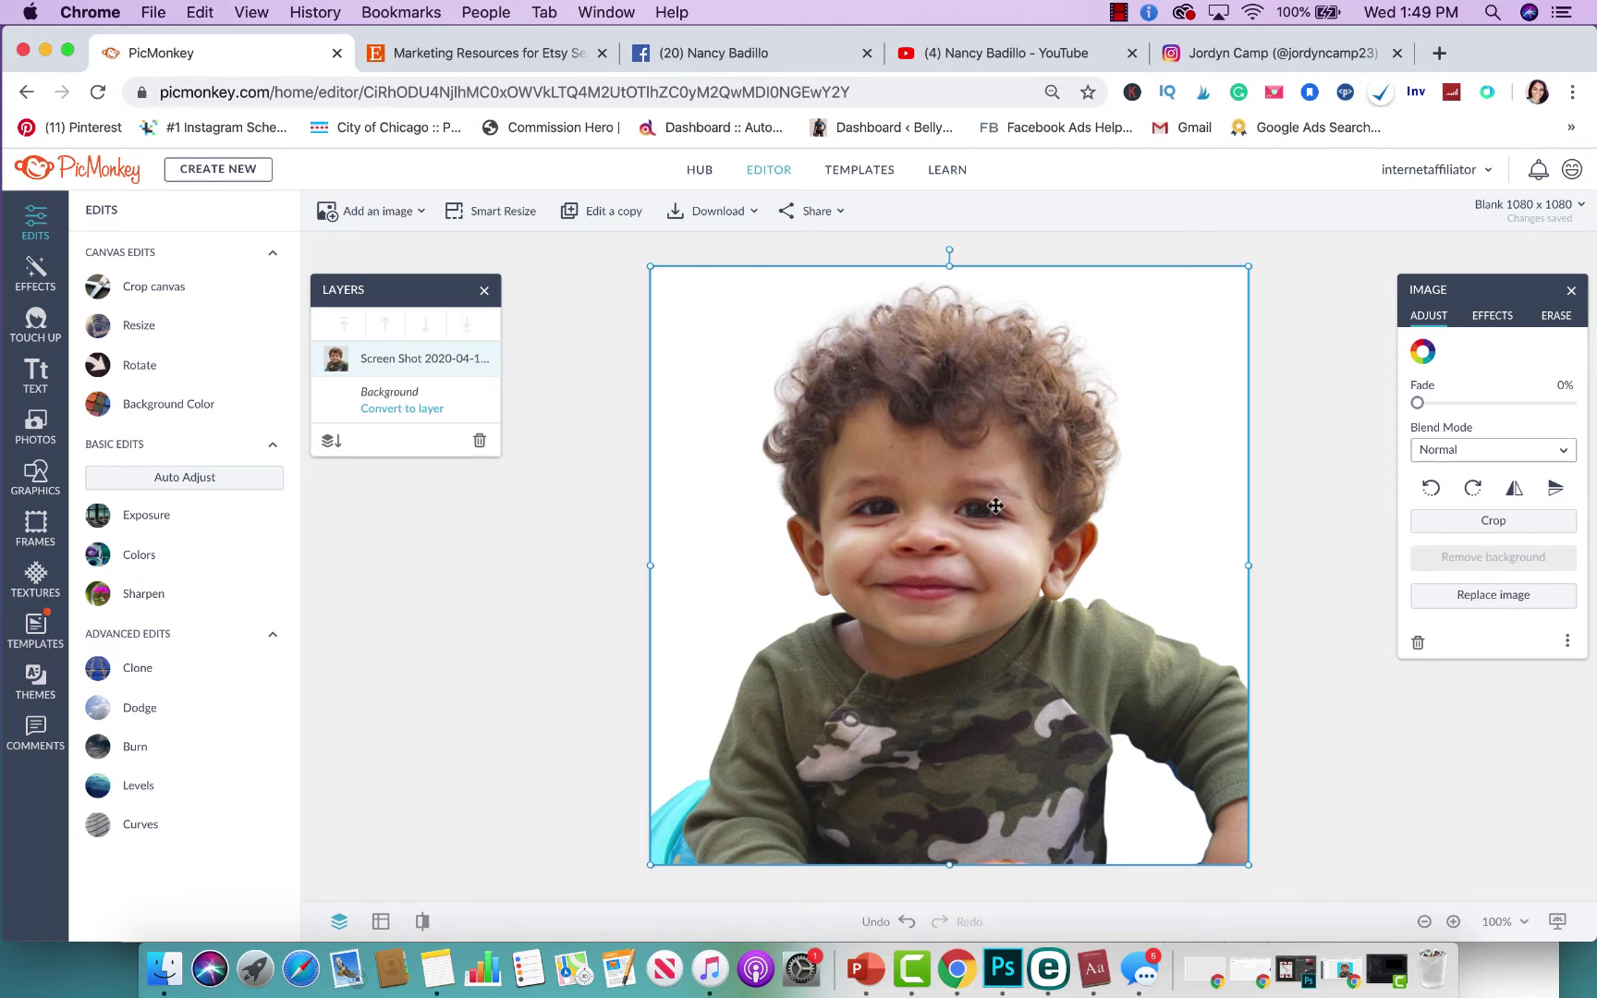
# - Set the eraser size to 82 and erase the turquoise chair remnant beside the child's sleeve in the lower-left corner
pyautogui.click(1556, 317)
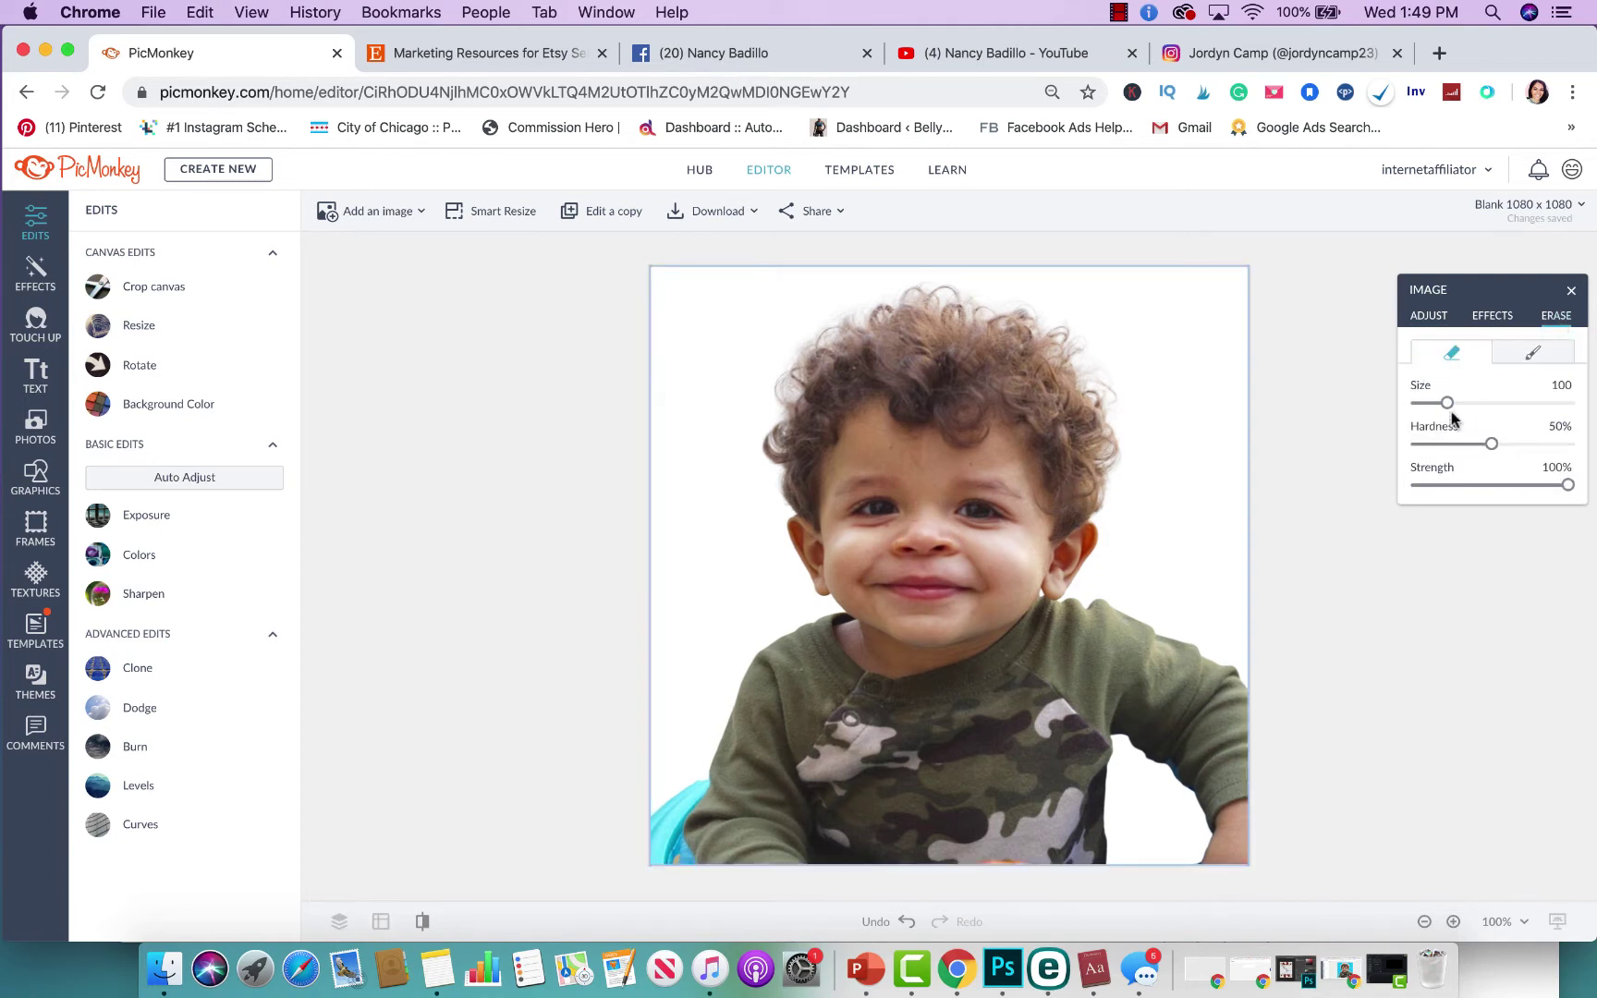
pyautogui.moveTo(1448, 403)
pyautogui.mouseDown()
pyautogui.moveTo(1478, 405)
pyautogui.moveTo(1441, 404)
pyautogui.mouseUp()
pyautogui.moveTo(638, 777)
pyautogui.mouseDown()
pyautogui.moveTo(645, 848)
pyautogui.moveTo(656, 795)
pyautogui.moveTo(673, 859)
pyautogui.mouseUp()
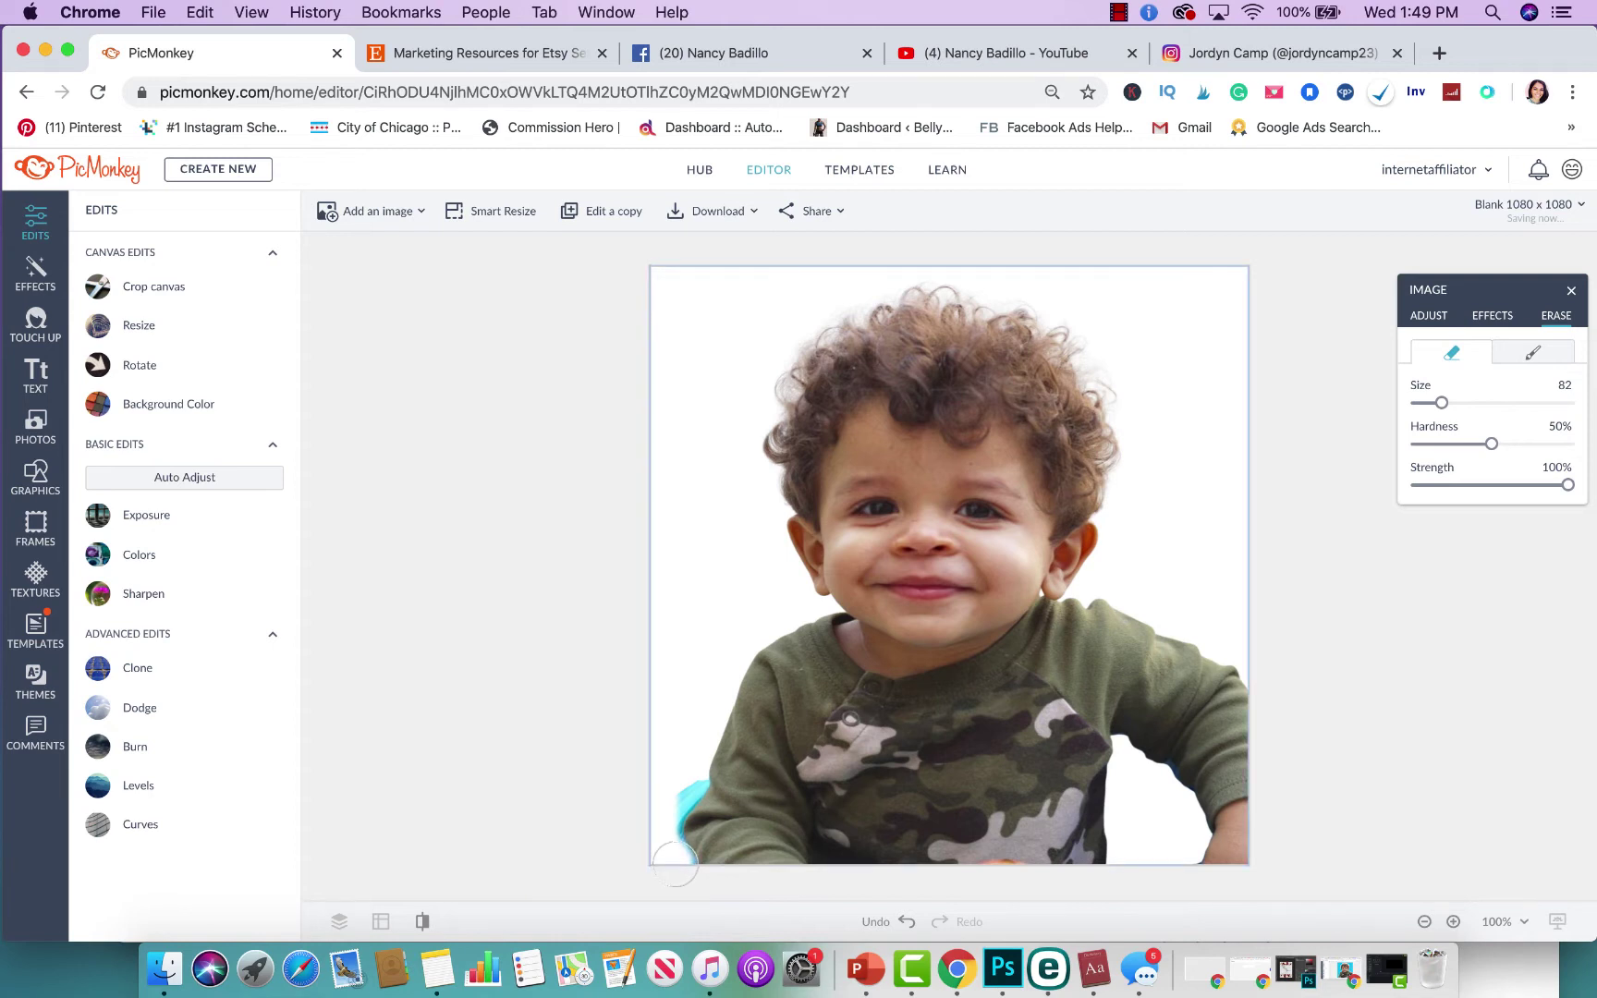
pyautogui.moveTo(669, 855)
pyautogui.mouseDown()
pyautogui.moveTo(660, 806)
pyautogui.moveTo(684, 777)
pyautogui.mouseUp()
pyautogui.click(682, 786)
pyautogui.click(685, 780)
# - Clean up the remaining turquoise fringe along the lower-left sleeve edge with the size 82 eraser
pyautogui.click(1530, 359)
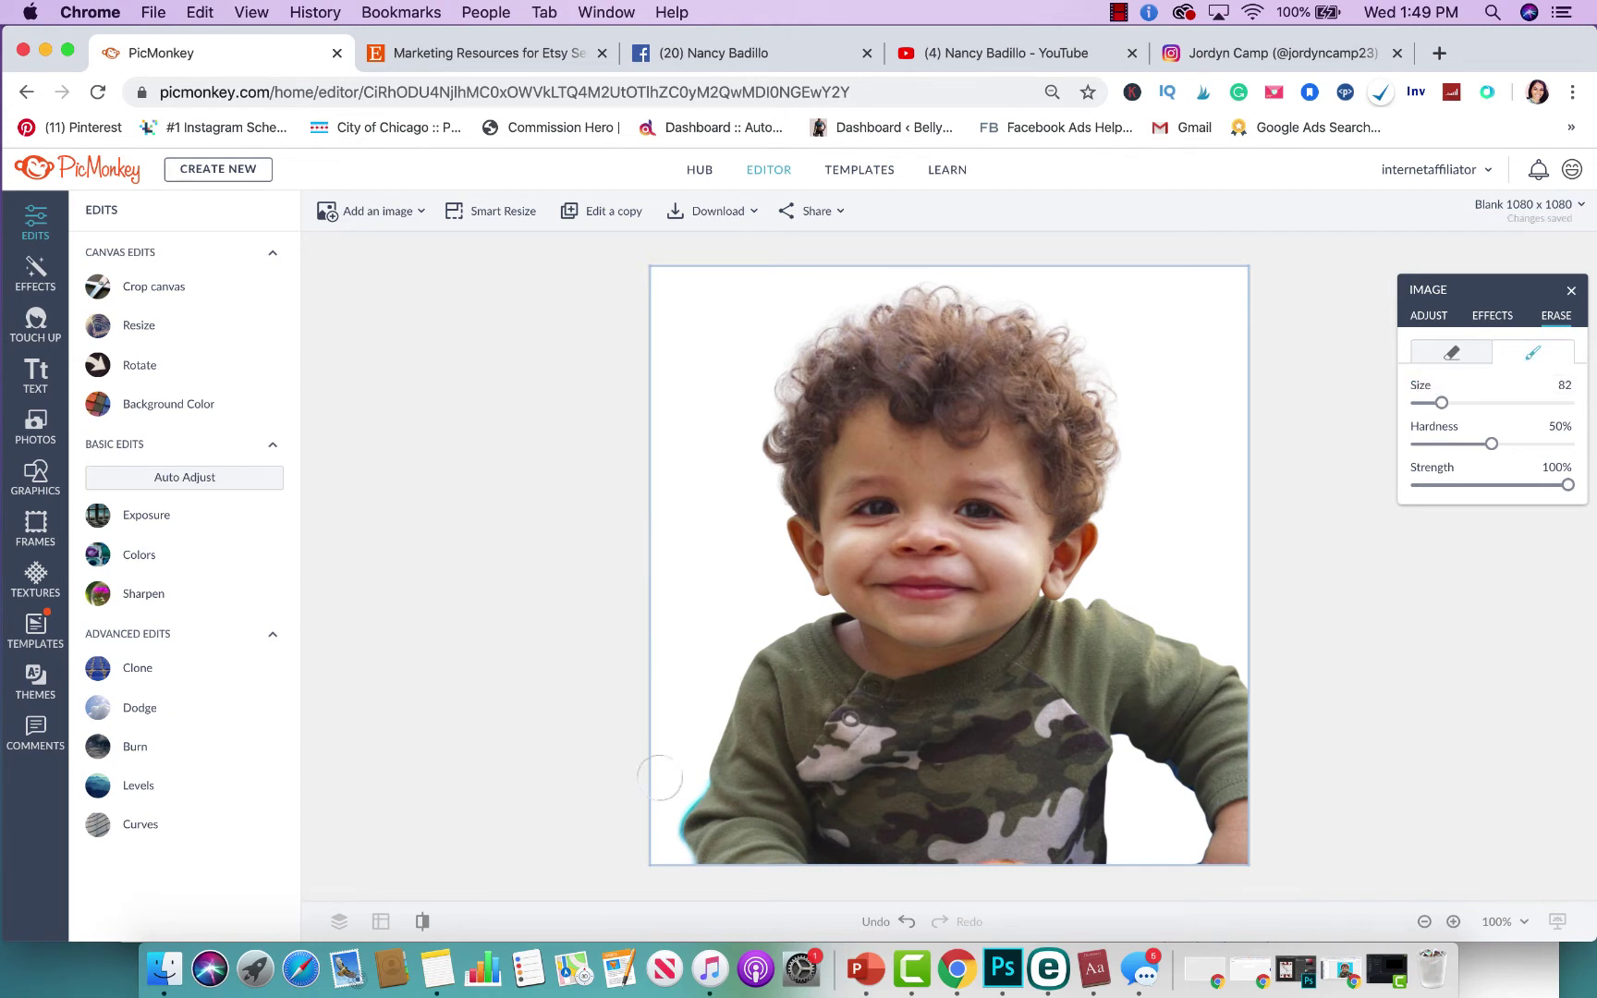
pyautogui.click(1451, 352)
pyautogui.moveTo(647, 790)
pyautogui.mouseDown()
pyautogui.moveTo(656, 852)
pyautogui.moveTo(658, 784)
pyautogui.moveTo(662, 840)
pyautogui.moveTo(665, 796)
pyautogui.mouseUp()
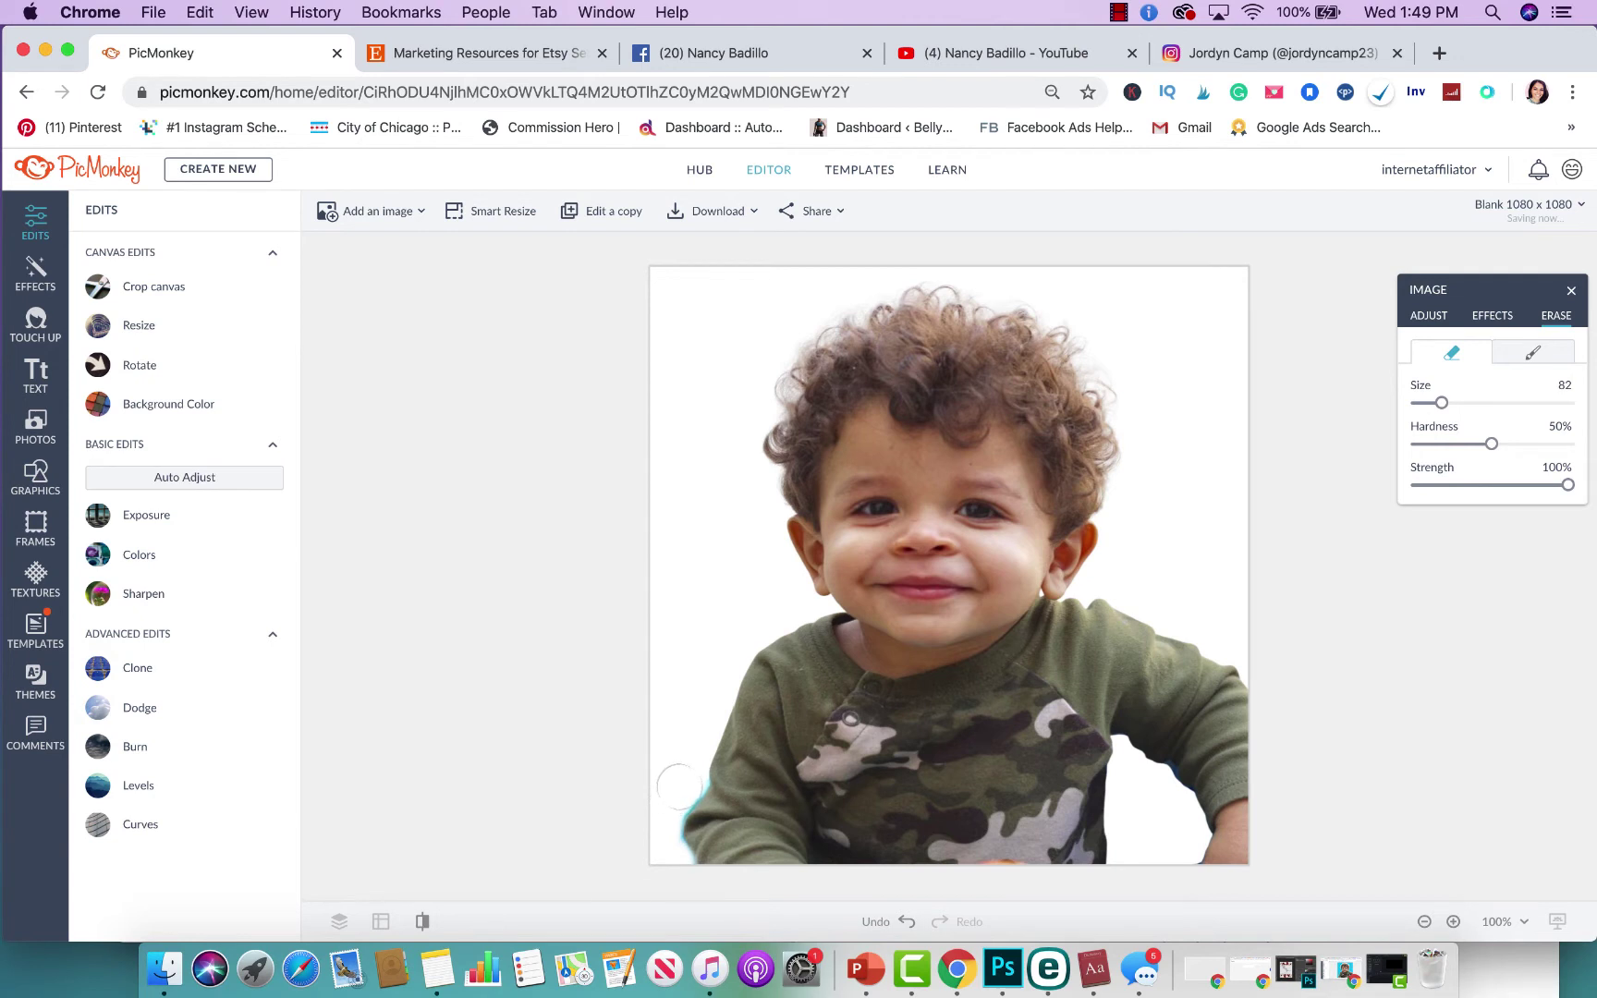
pyautogui.moveTo(686, 778); pyautogui.dragTo(683, 779)
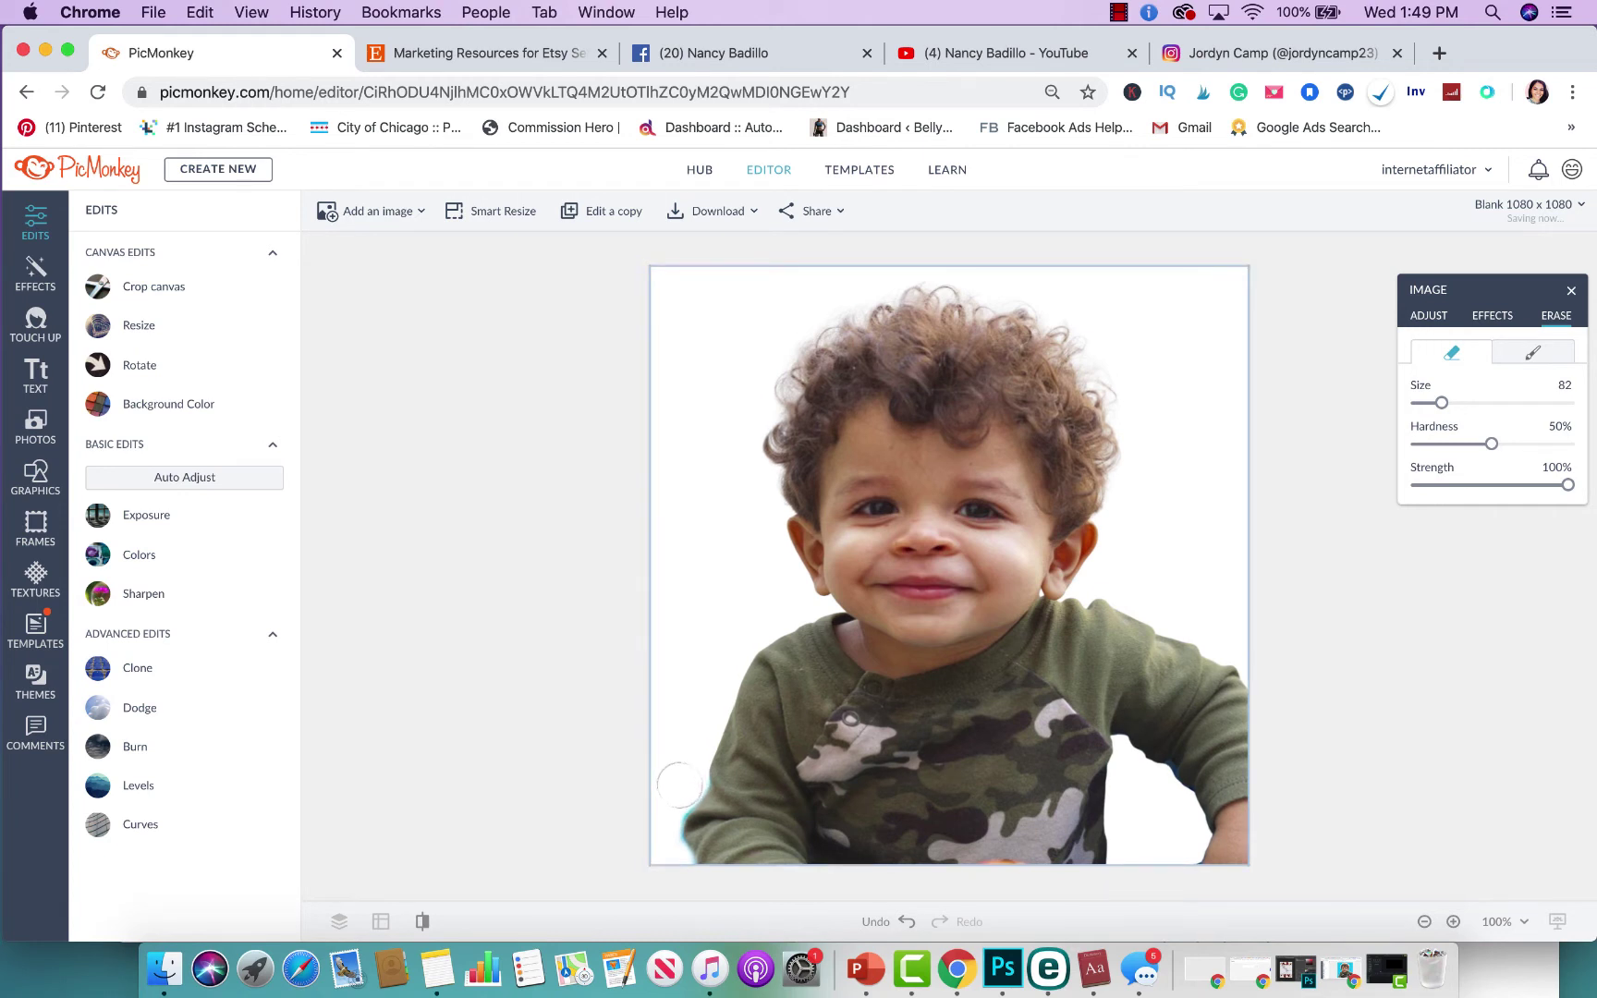
pyautogui.click(672, 800)
pyautogui.click(668, 854)
pyautogui.click(671, 801)
pyautogui.click(685, 784)
pyautogui.click(673, 872)
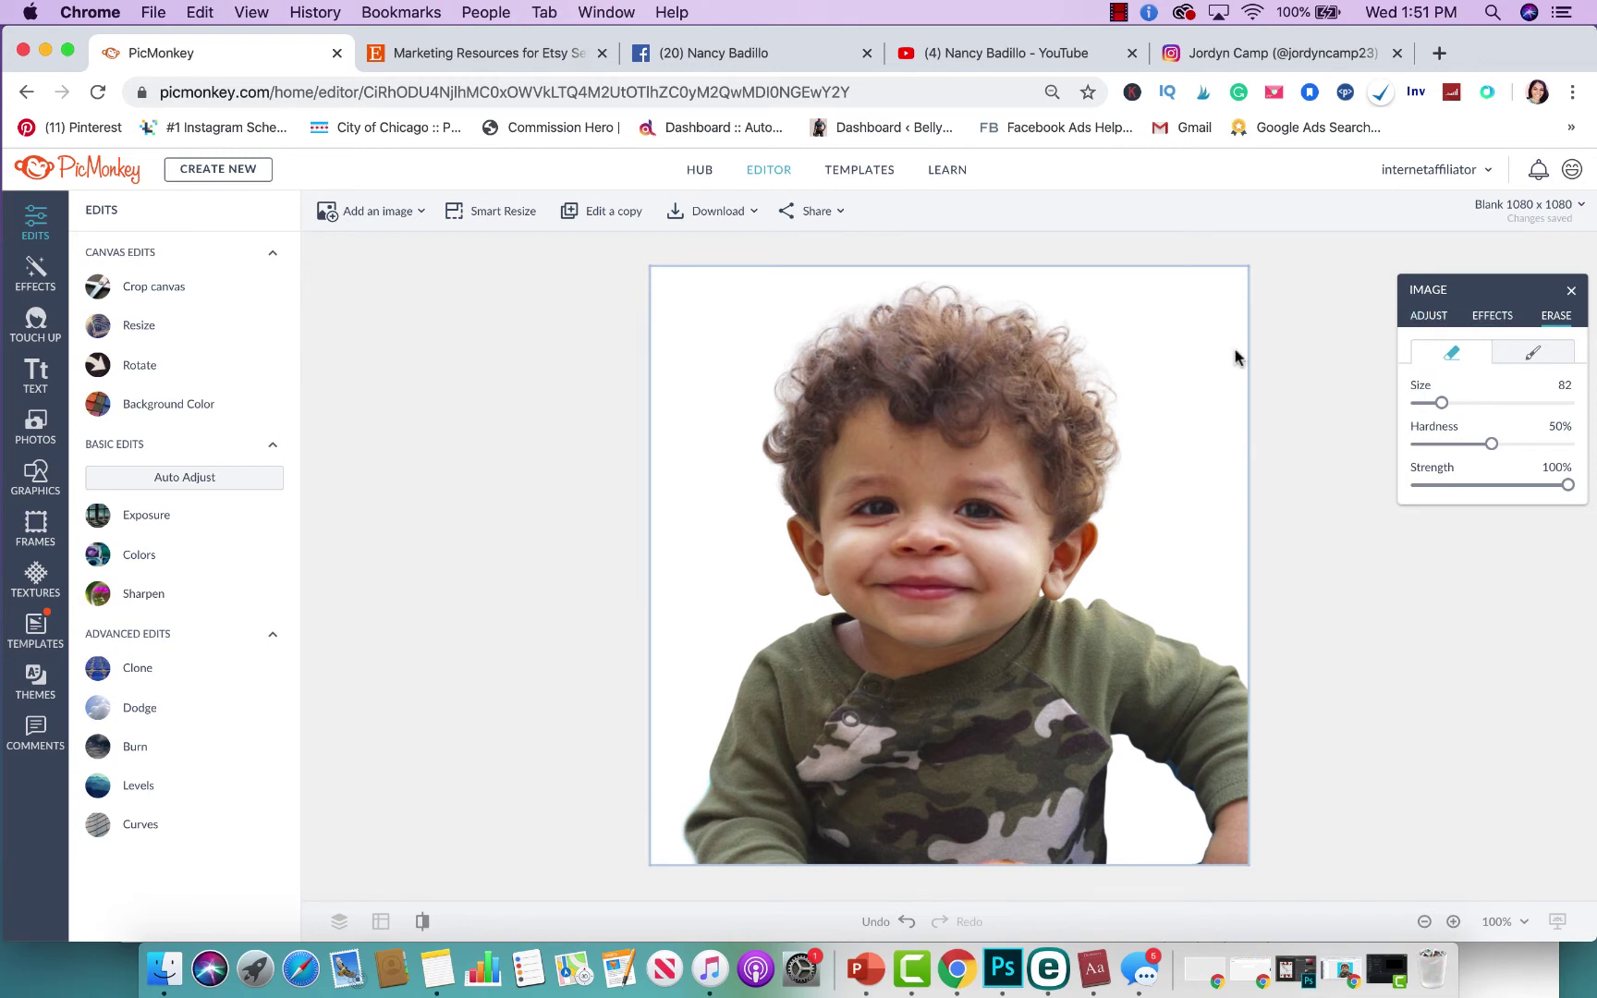
# - Apply an Outline effect to the cutout photo in white with a thickness of 18
pyautogui.click(1487, 319)
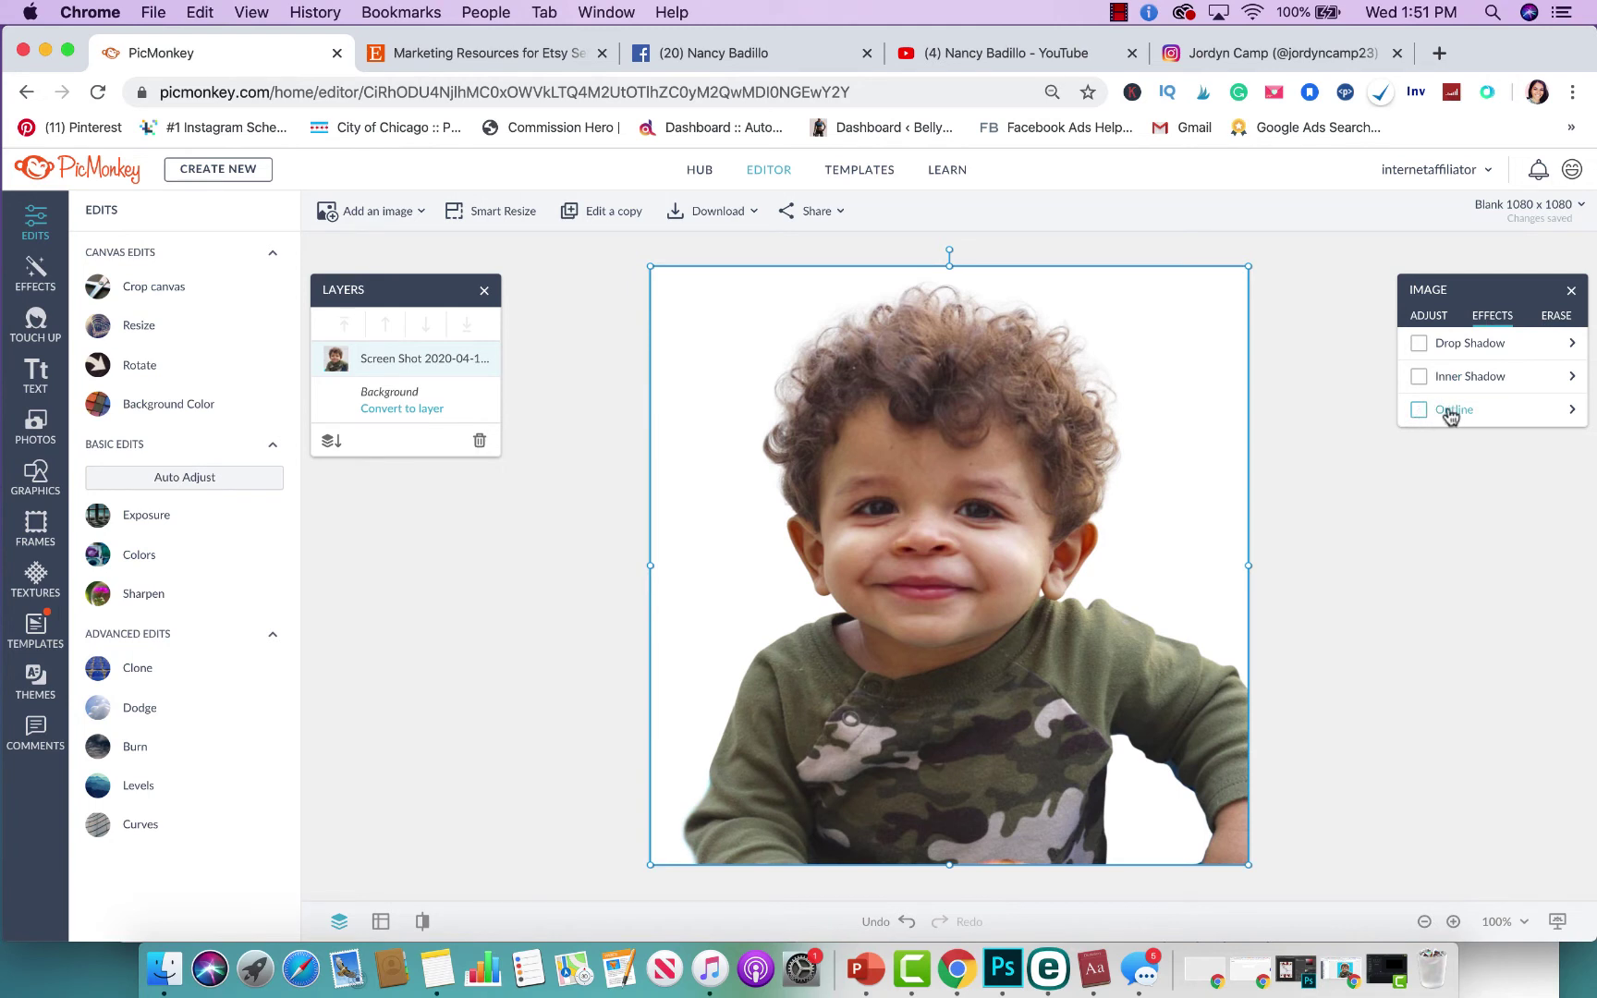
pyautogui.click(1419, 410)
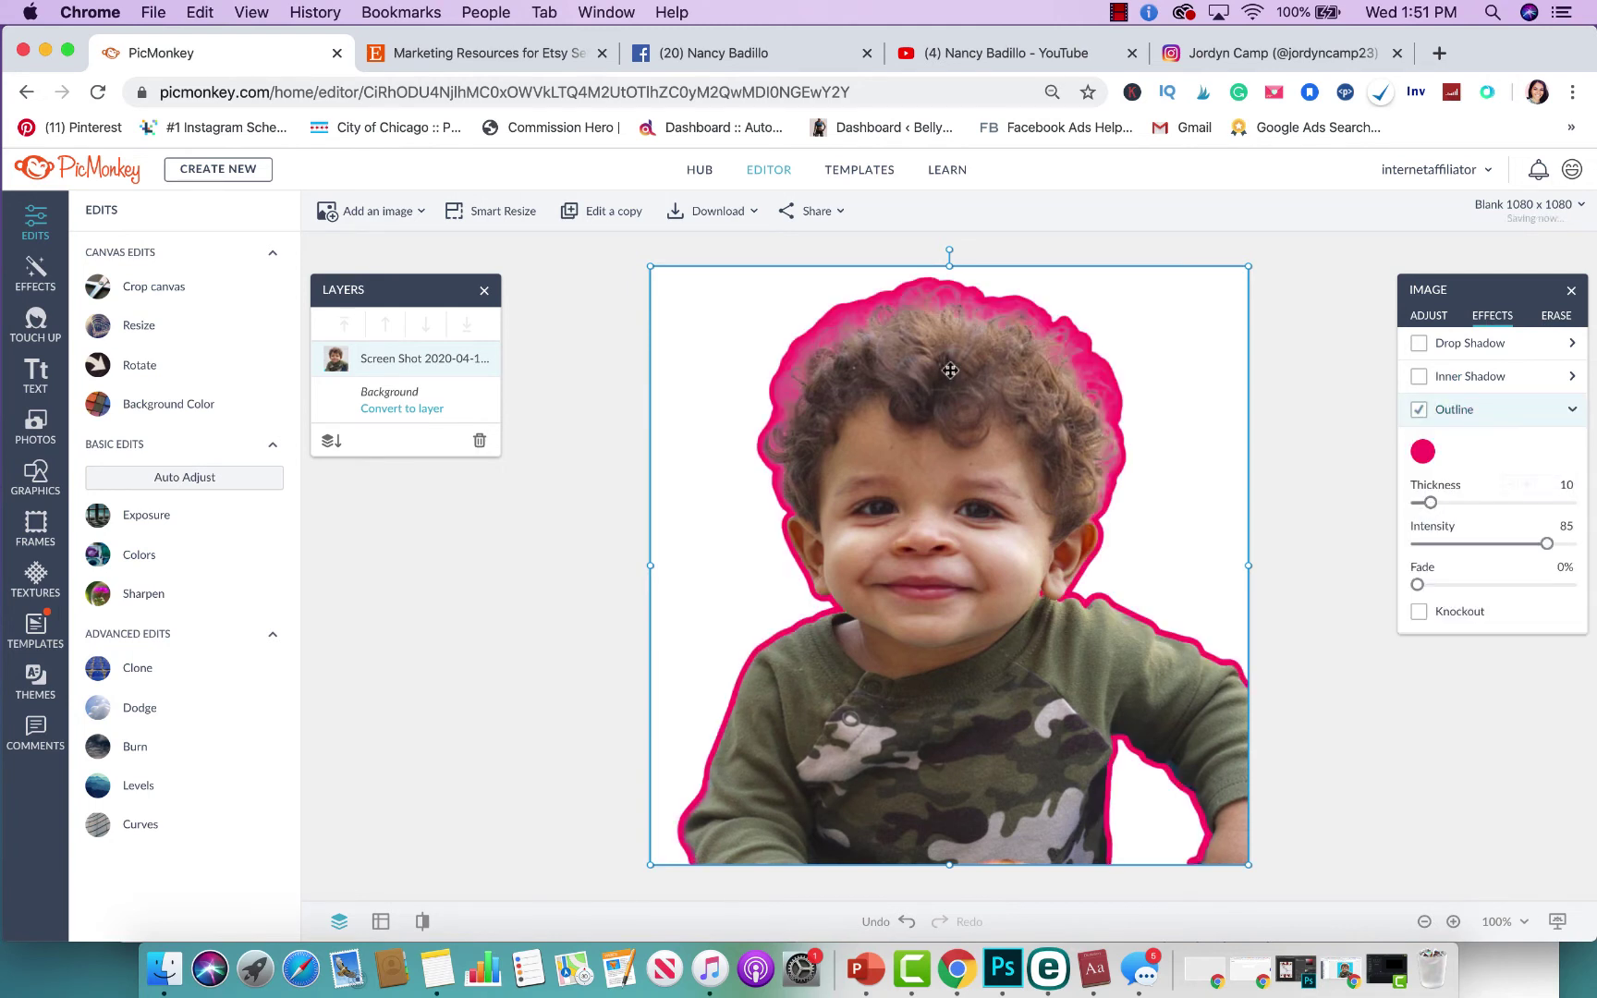
pyautogui.click(1421, 452)
pyautogui.moveTo(1319, 549); pyautogui.dragTo(1202, 507)
pyautogui.click(1307, 326)
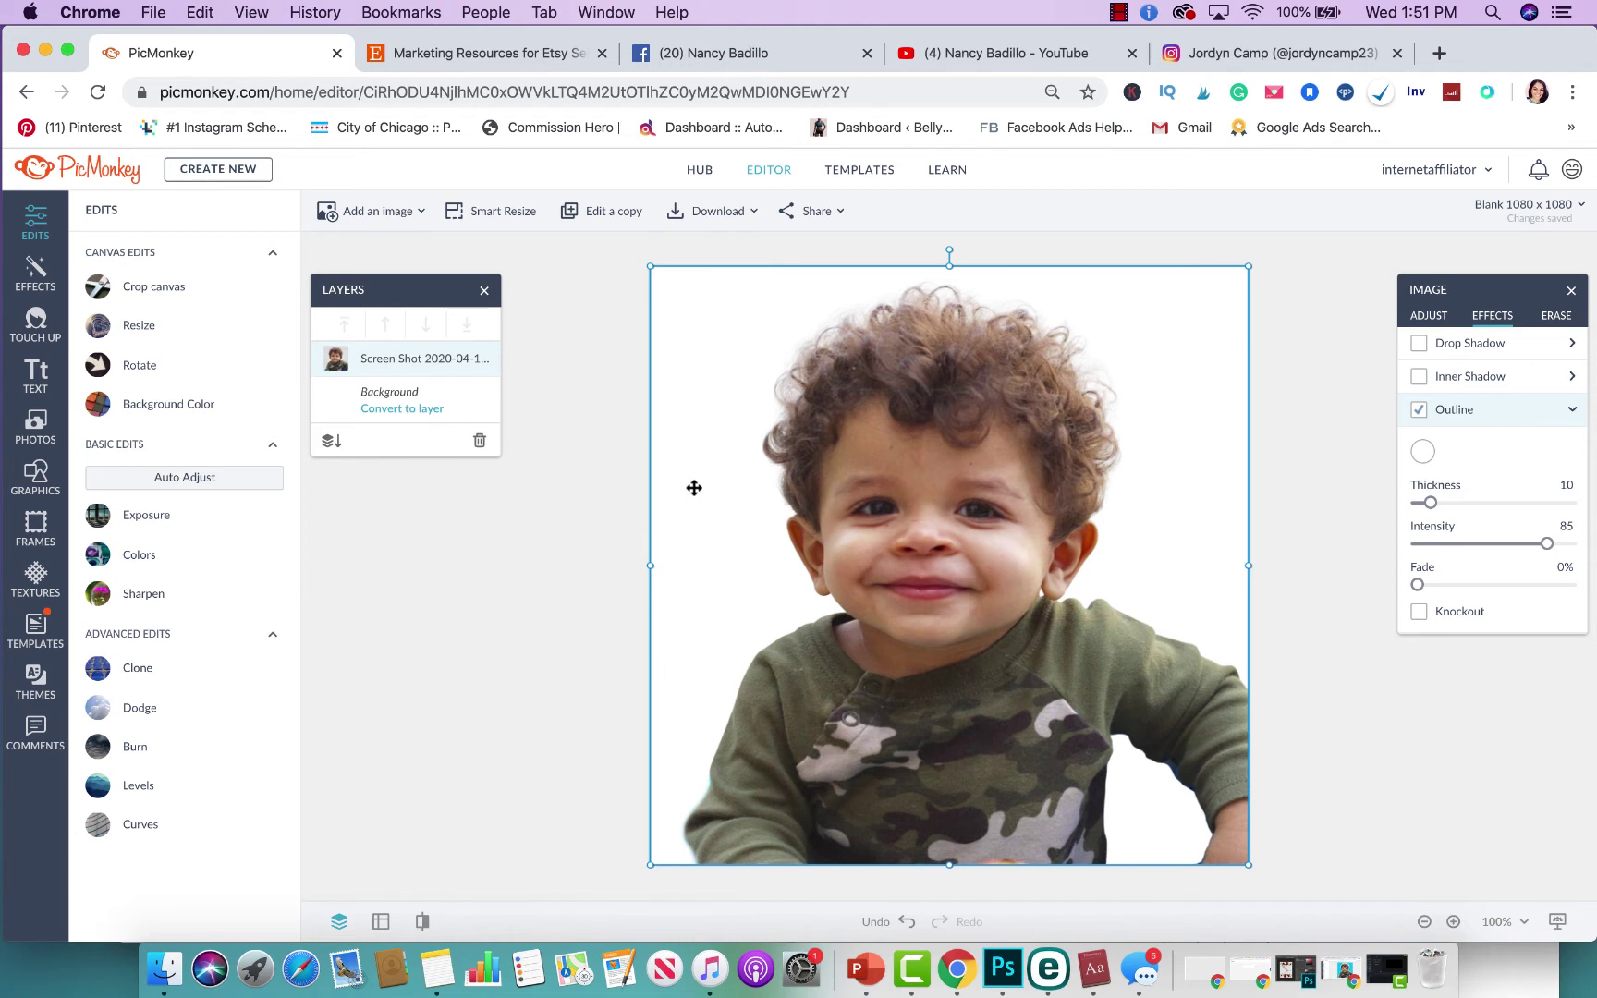
pyautogui.moveTo(1449, 514)
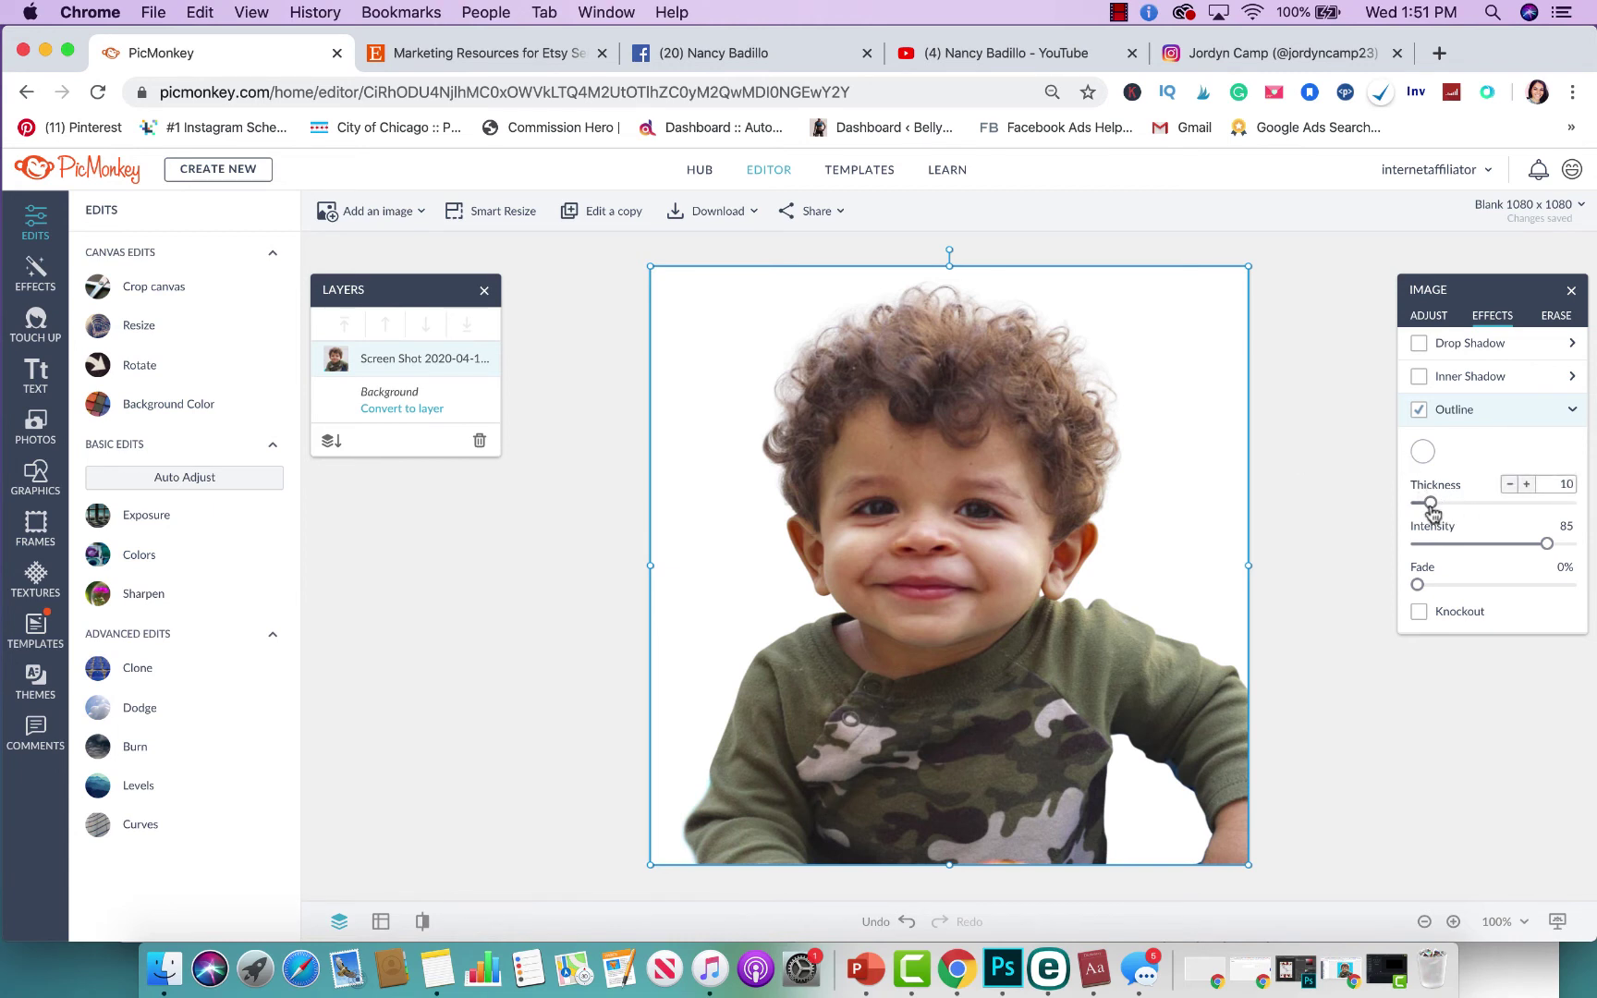
pyautogui.moveTo(1432, 508); pyautogui.dragTo(1441, 510)
pyautogui.moveTo(1516, 549)
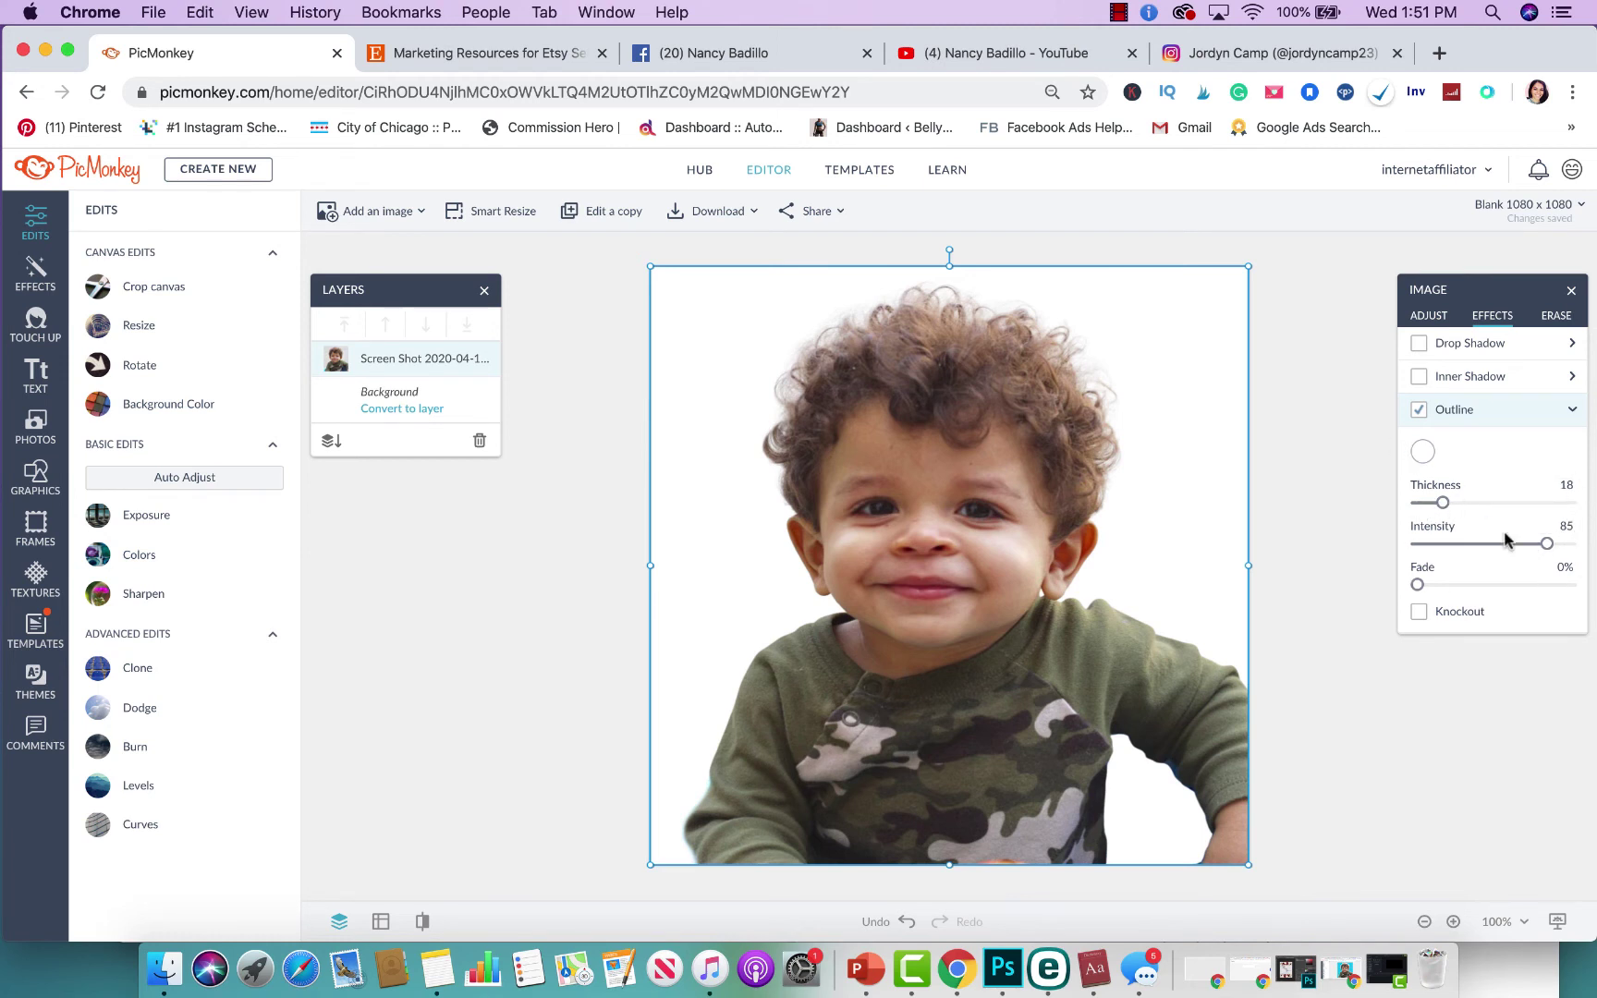
# - Convert the canvas background to a layer and fill that color layer with the recently used blue #00c7f4
pyautogui.click(386, 411)
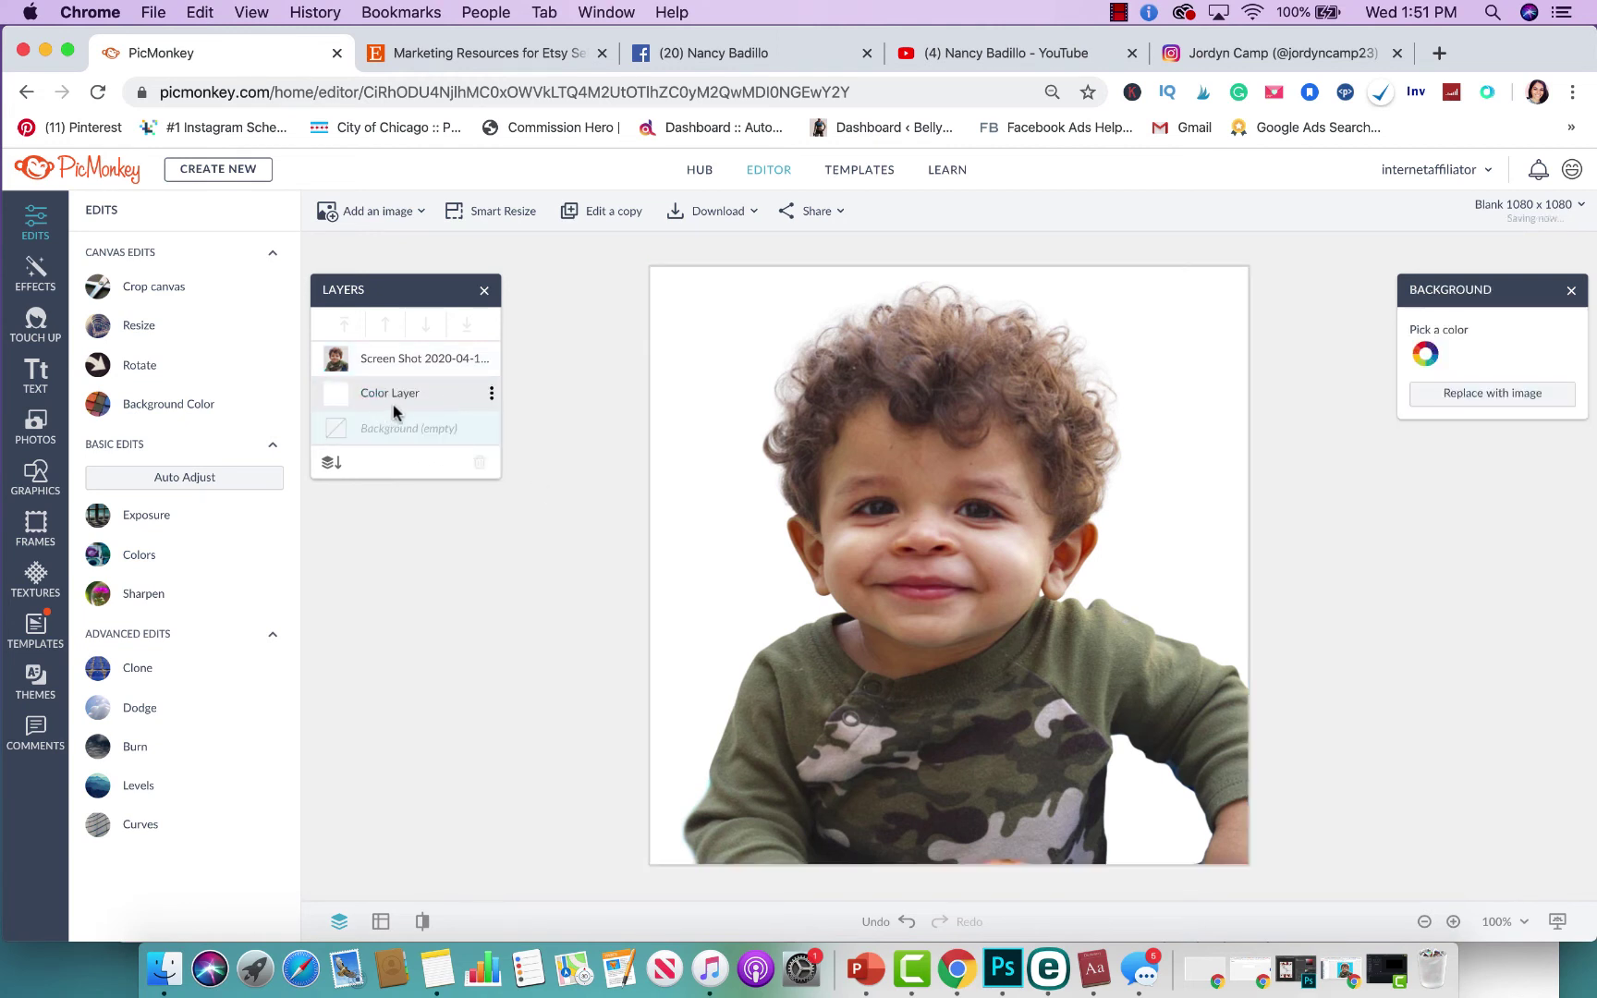
pyautogui.click(409, 396)
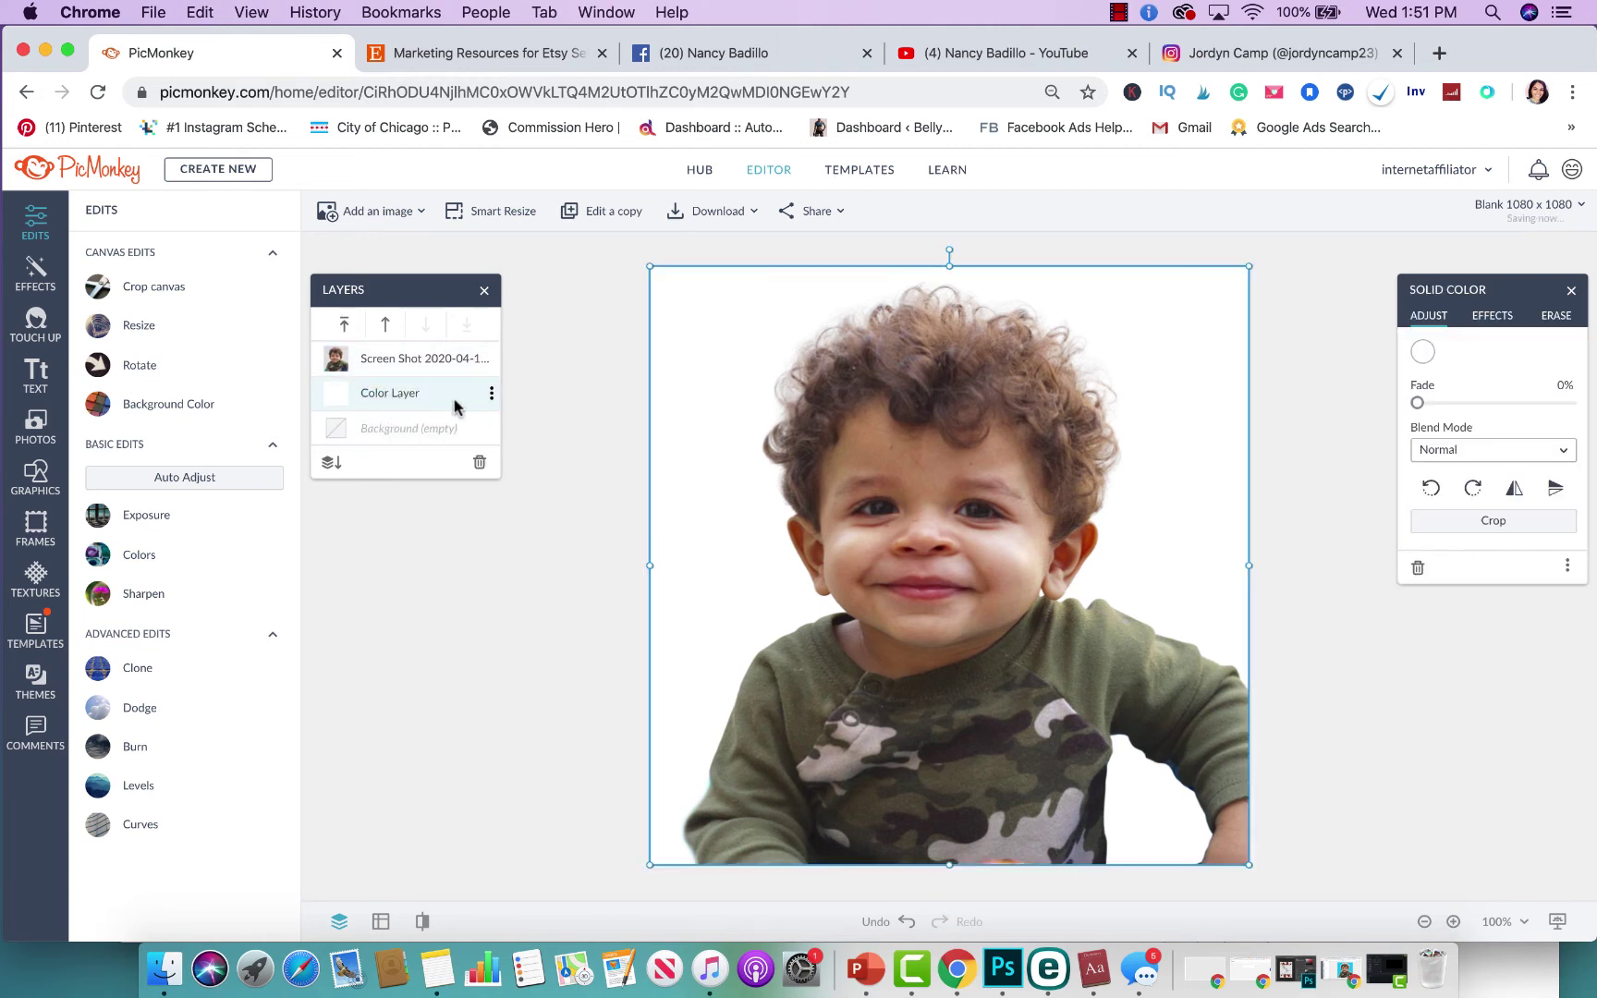
pyautogui.click(1421, 353)
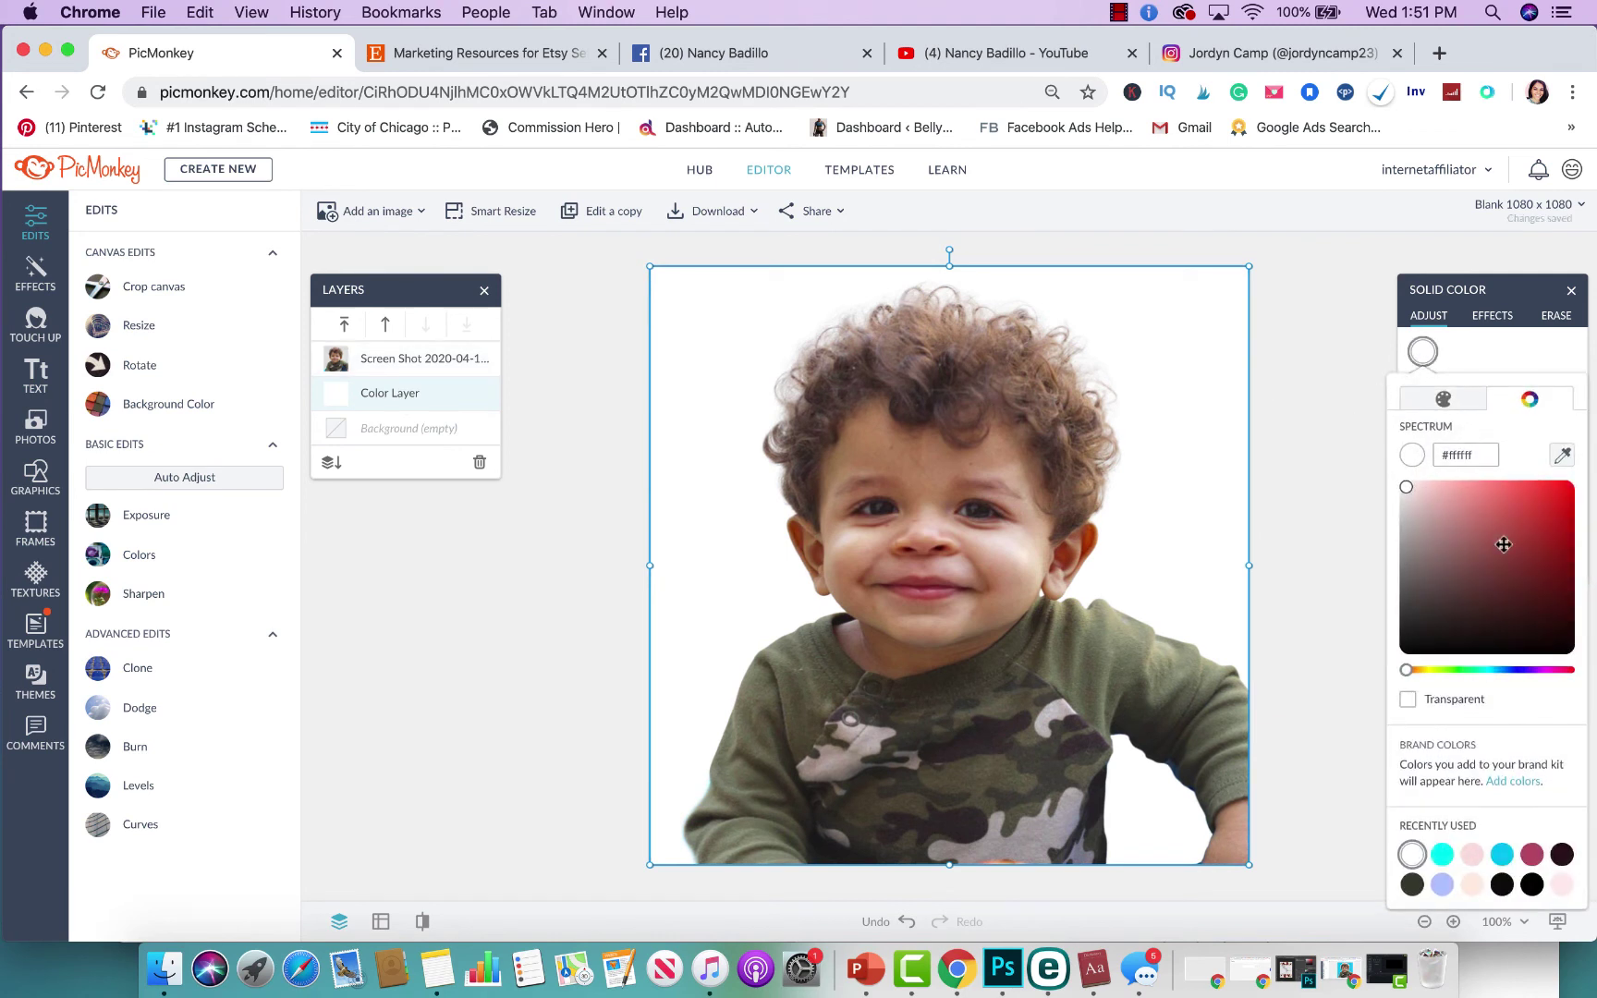
pyautogui.click(1433, 537)
pyautogui.moveTo(1433, 536)
pyautogui.mouseDown()
pyautogui.moveTo(1436, 503)
pyautogui.moveTo(1536, 506)
pyautogui.mouseUp()
pyautogui.click(1442, 857)
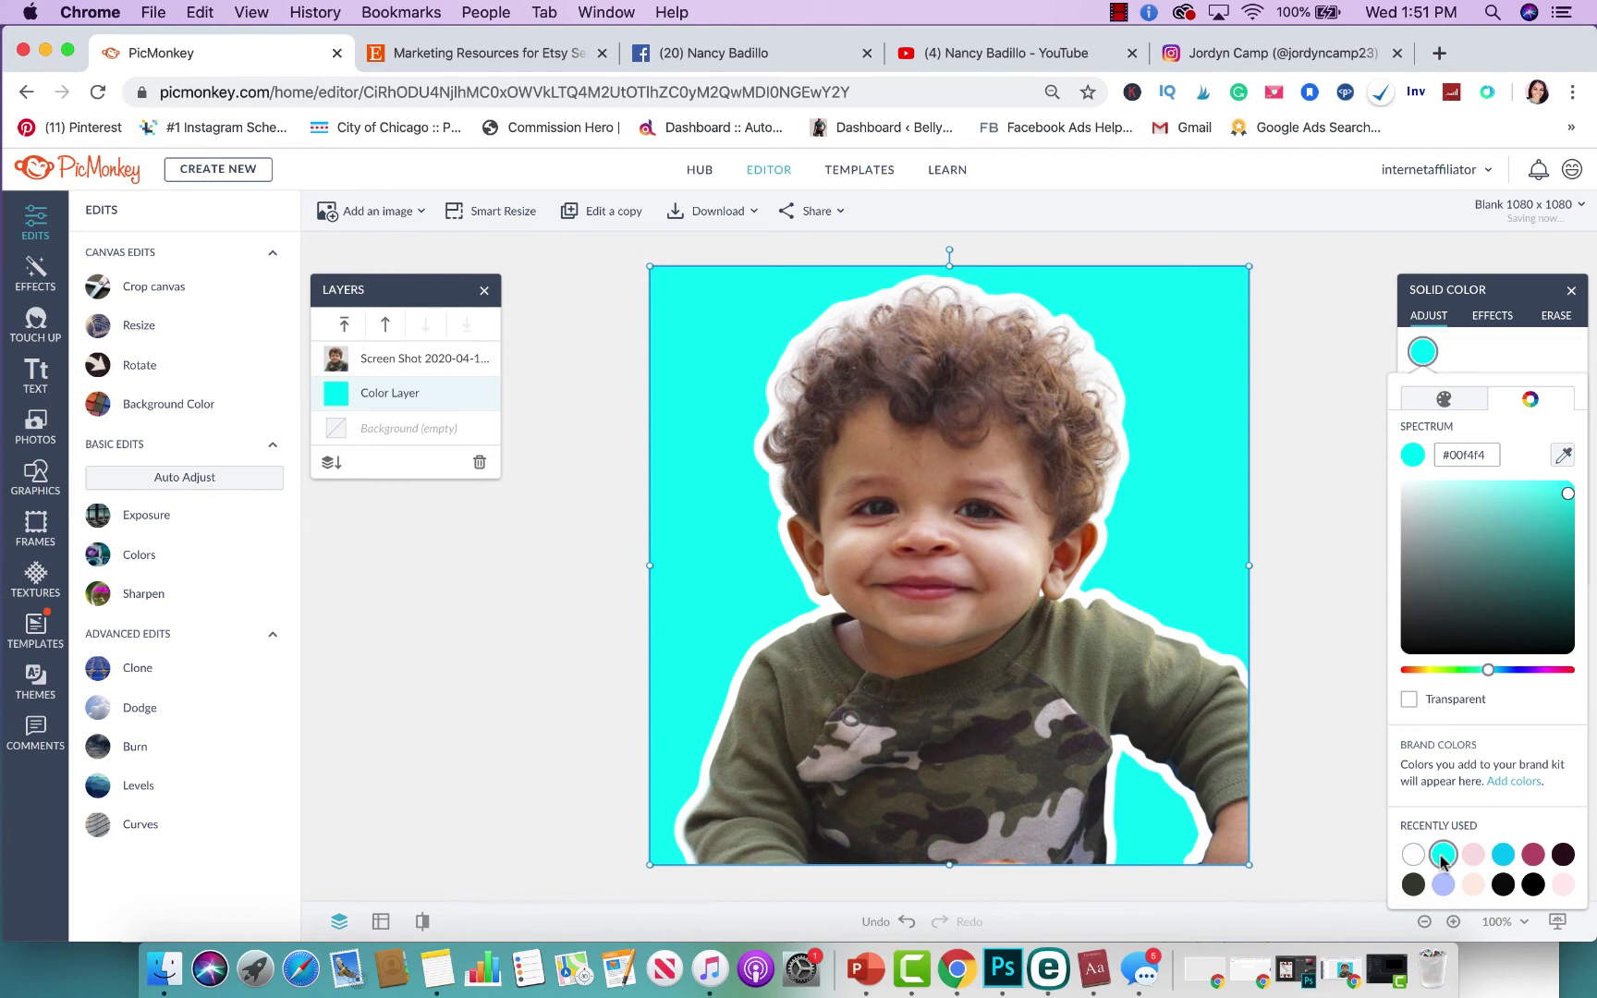
pyautogui.click(1470, 856)
pyautogui.click(1453, 856)
pyautogui.click(1503, 856)
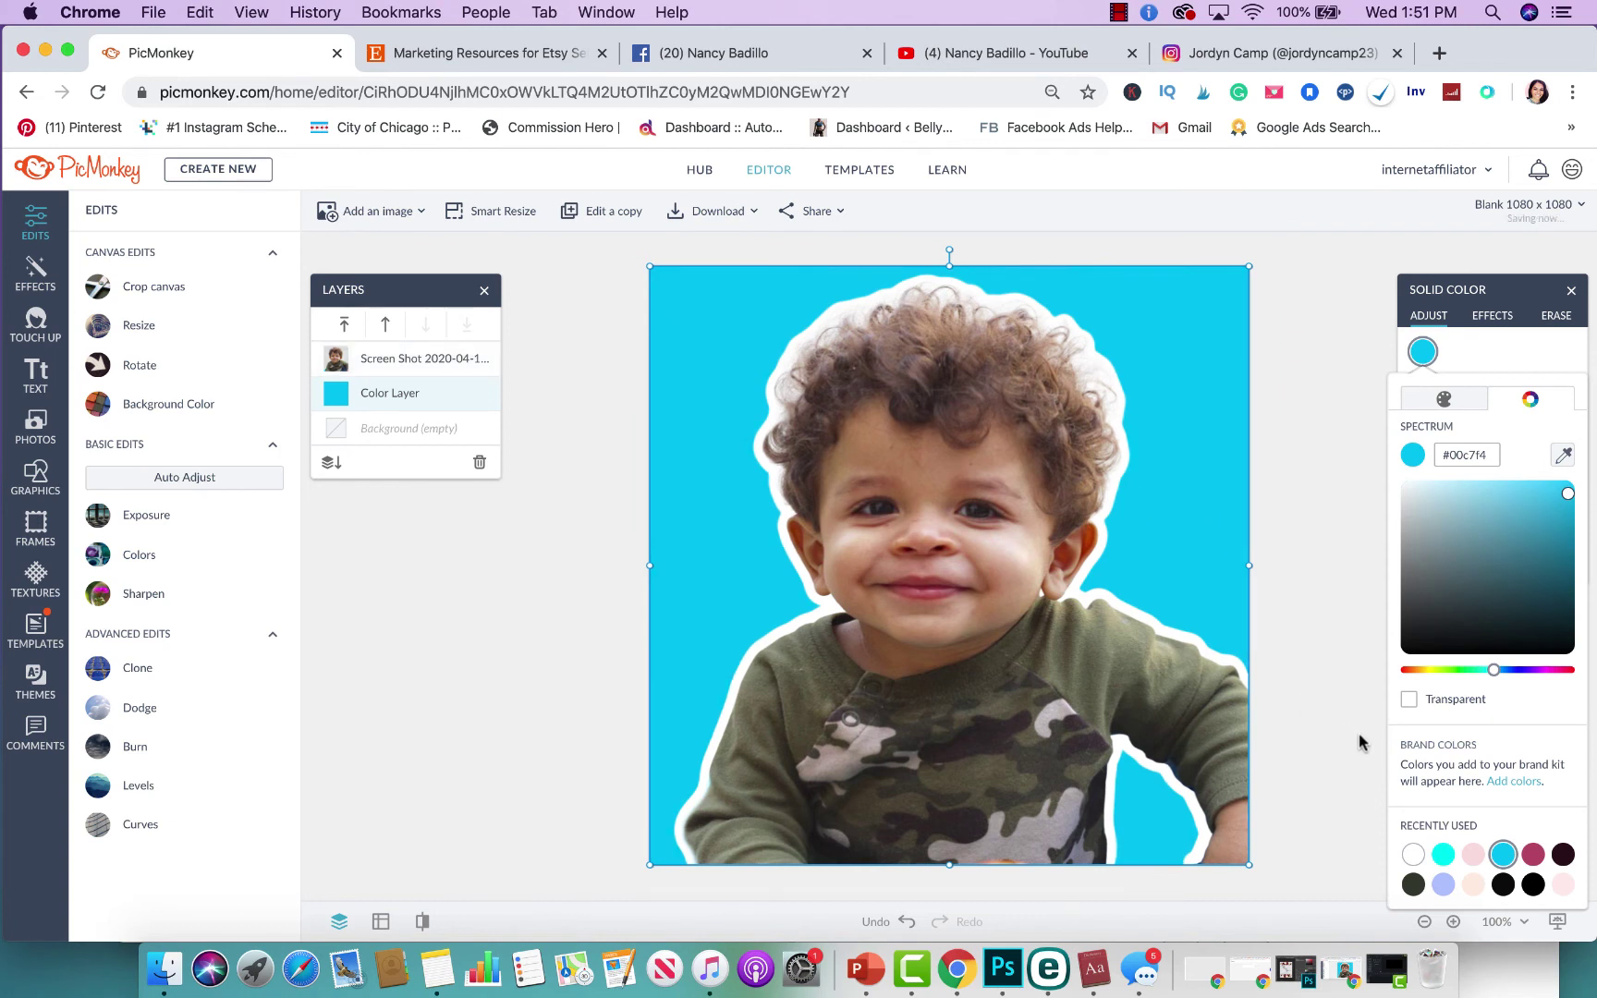
# - Try pale pink #fae0e0 and maroon on the color layer, and settle on the bright blue #00d0ff
pyautogui.click(1472, 855)
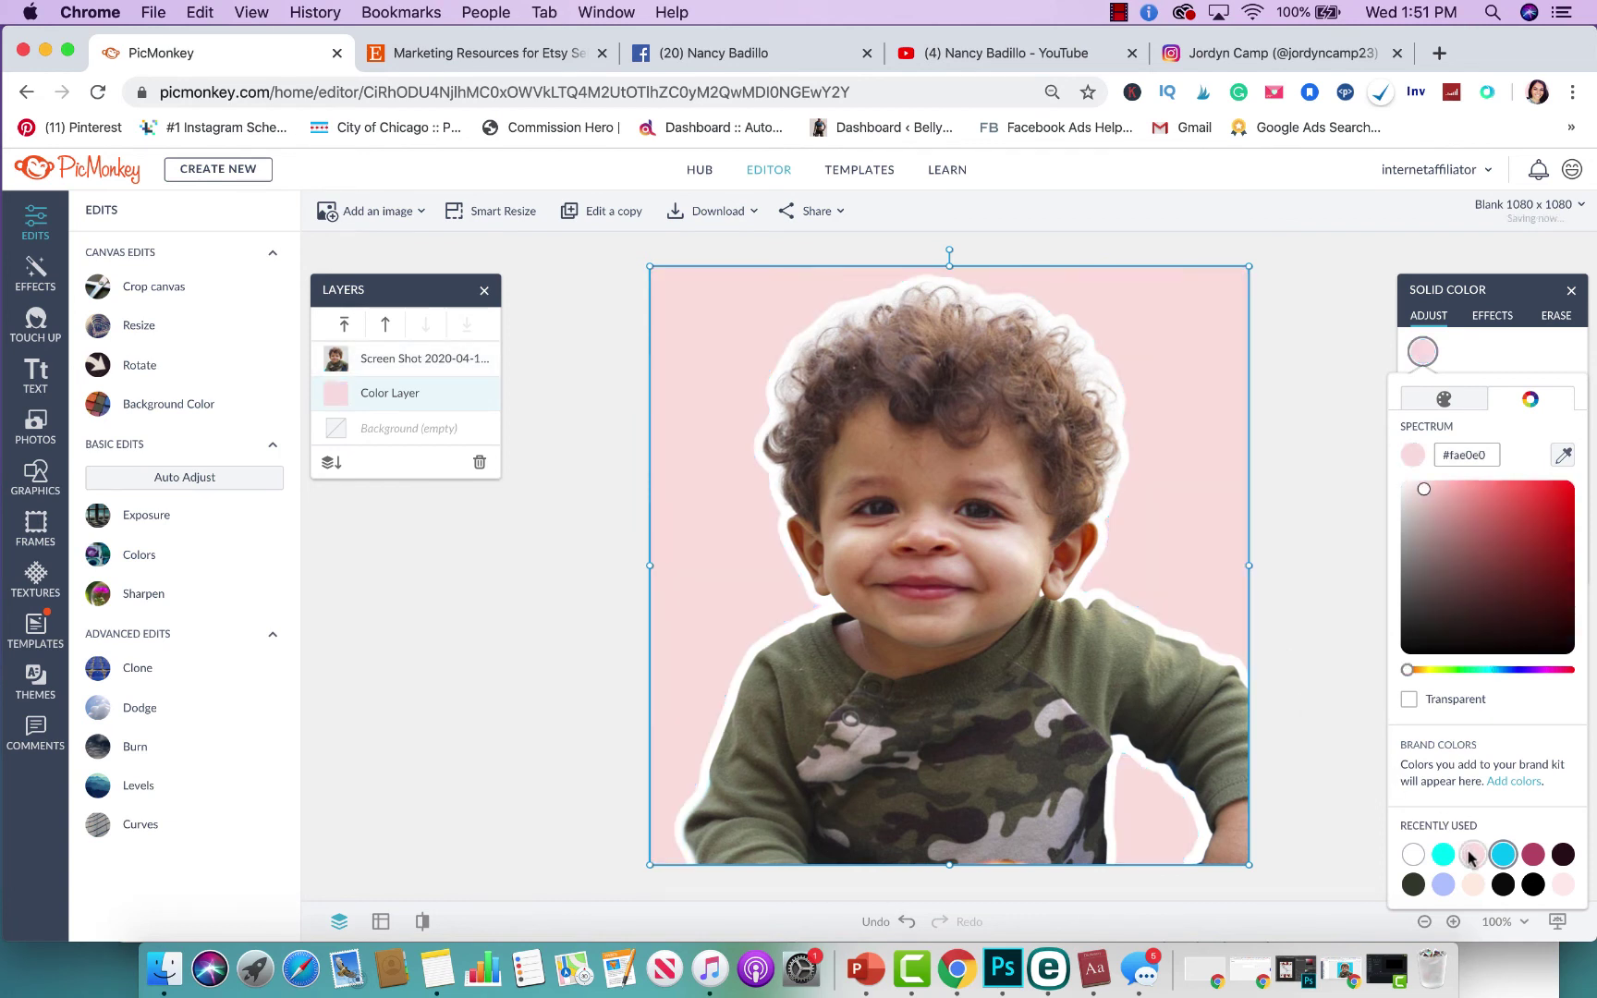
pyautogui.click(1503, 854)
pyautogui.click(1532, 854)
pyautogui.click(1503, 854)
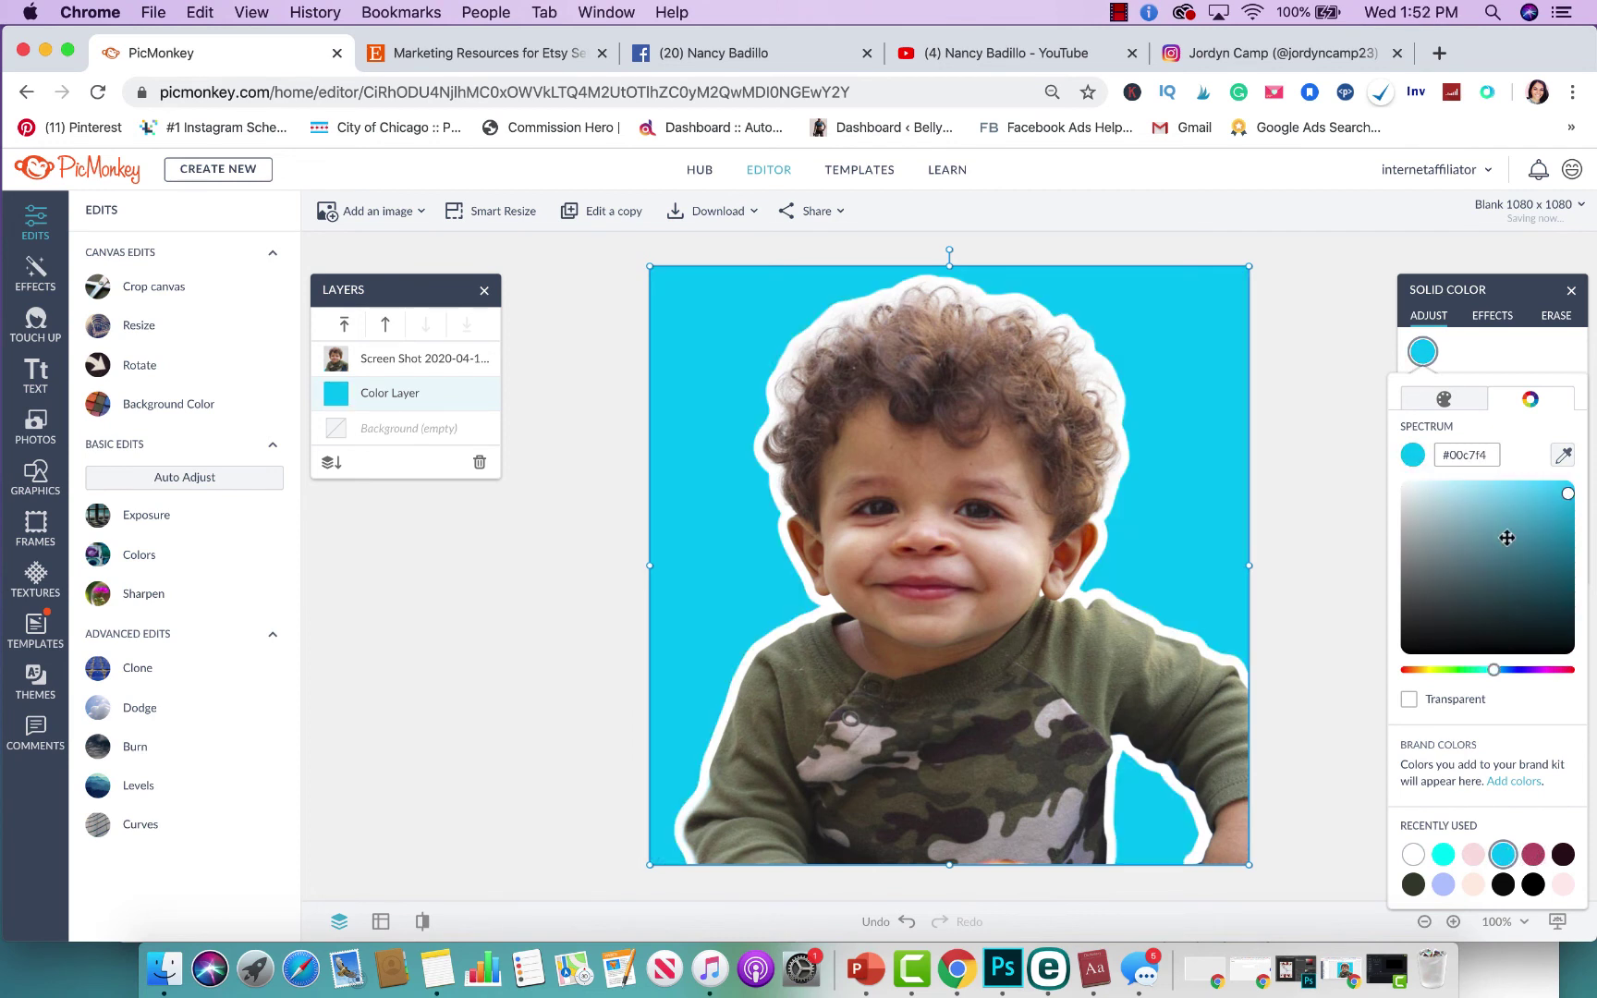
pyautogui.moveTo(1507, 538); pyautogui.dragTo(1569, 493)
pyautogui.click(1514, 852)
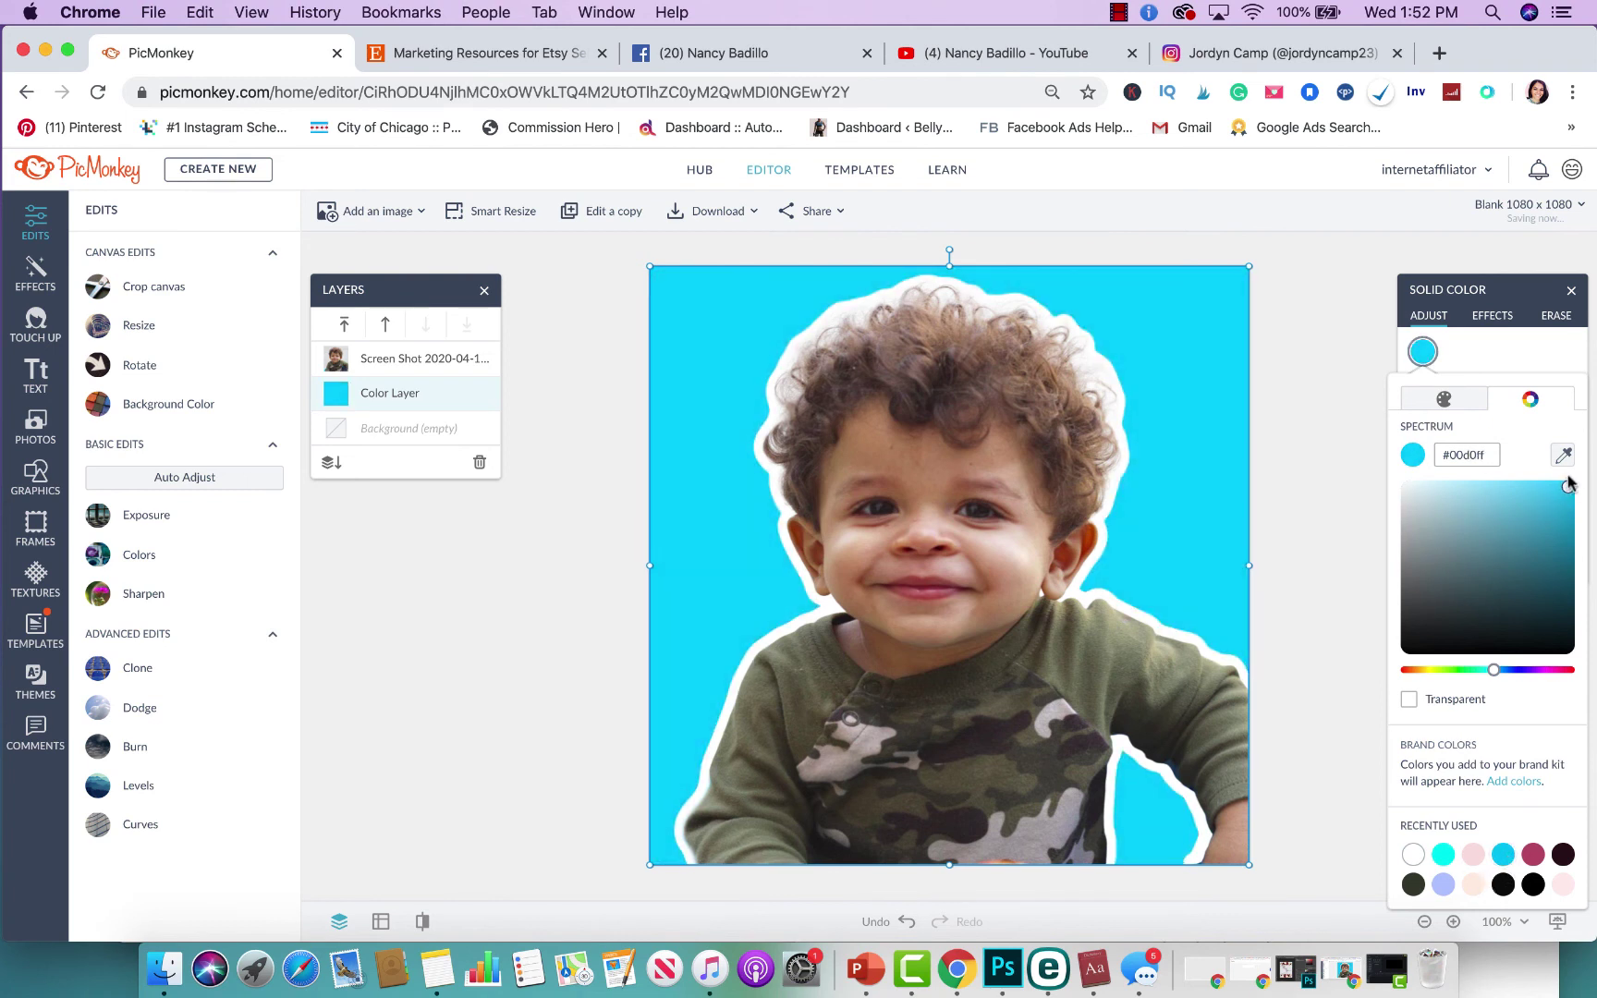
pyautogui.click(1325, 490)
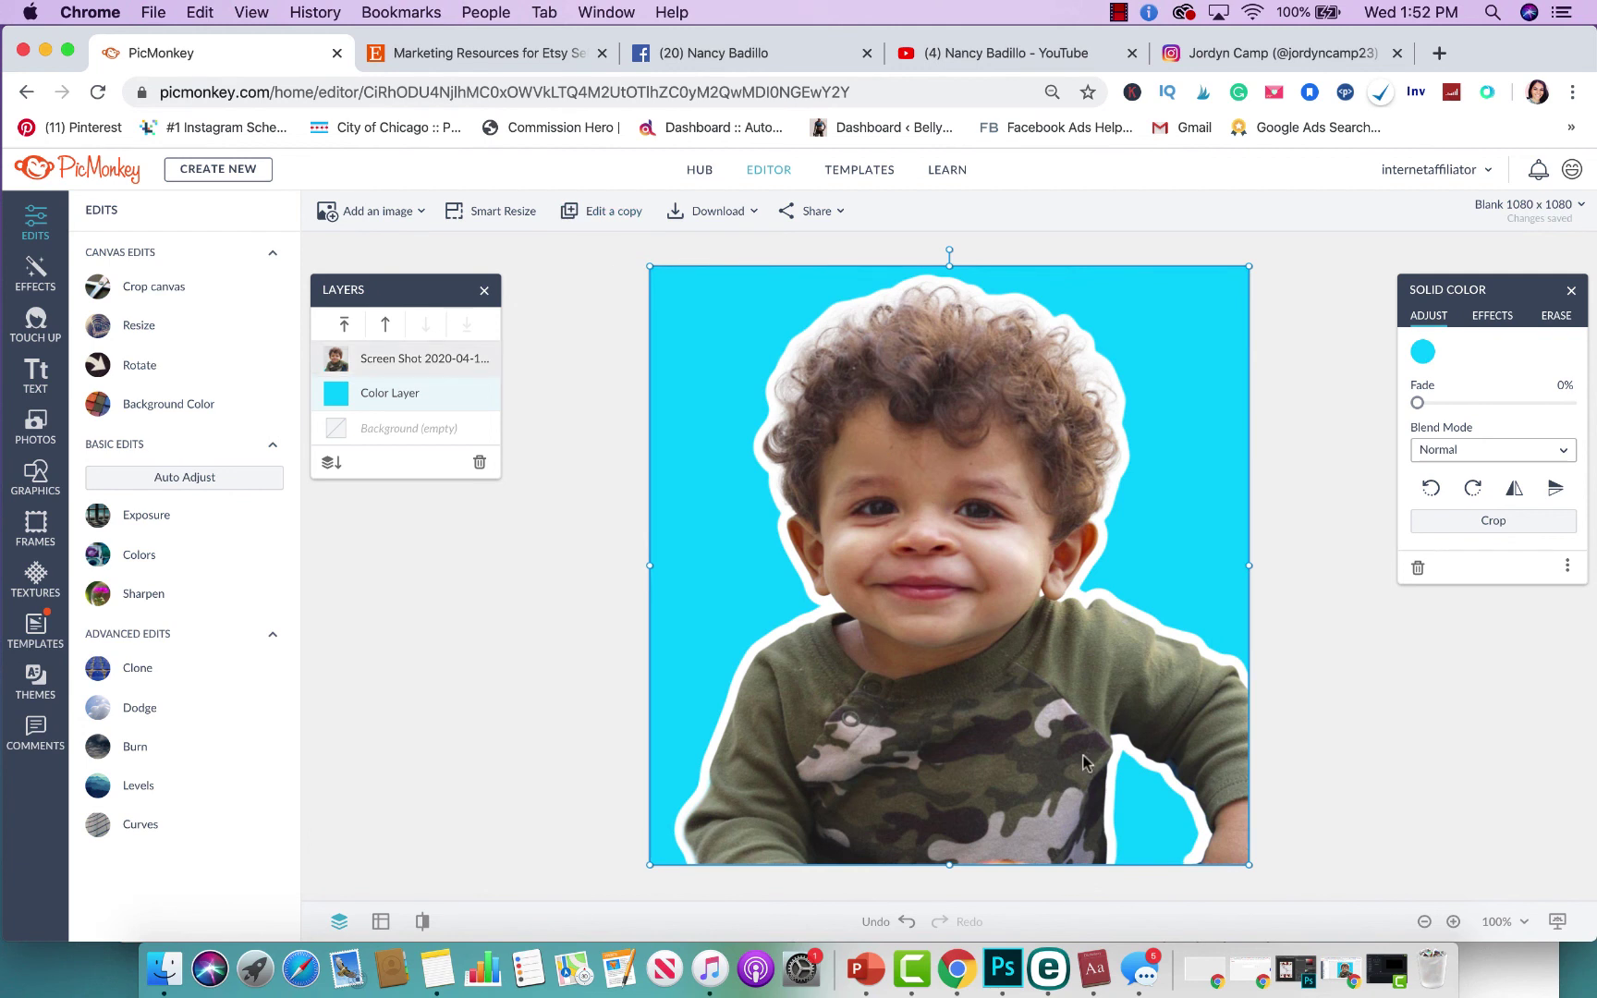
# - Download the finished image as a high-quality JPG and open the downloaded file
pyautogui.click(730, 211)
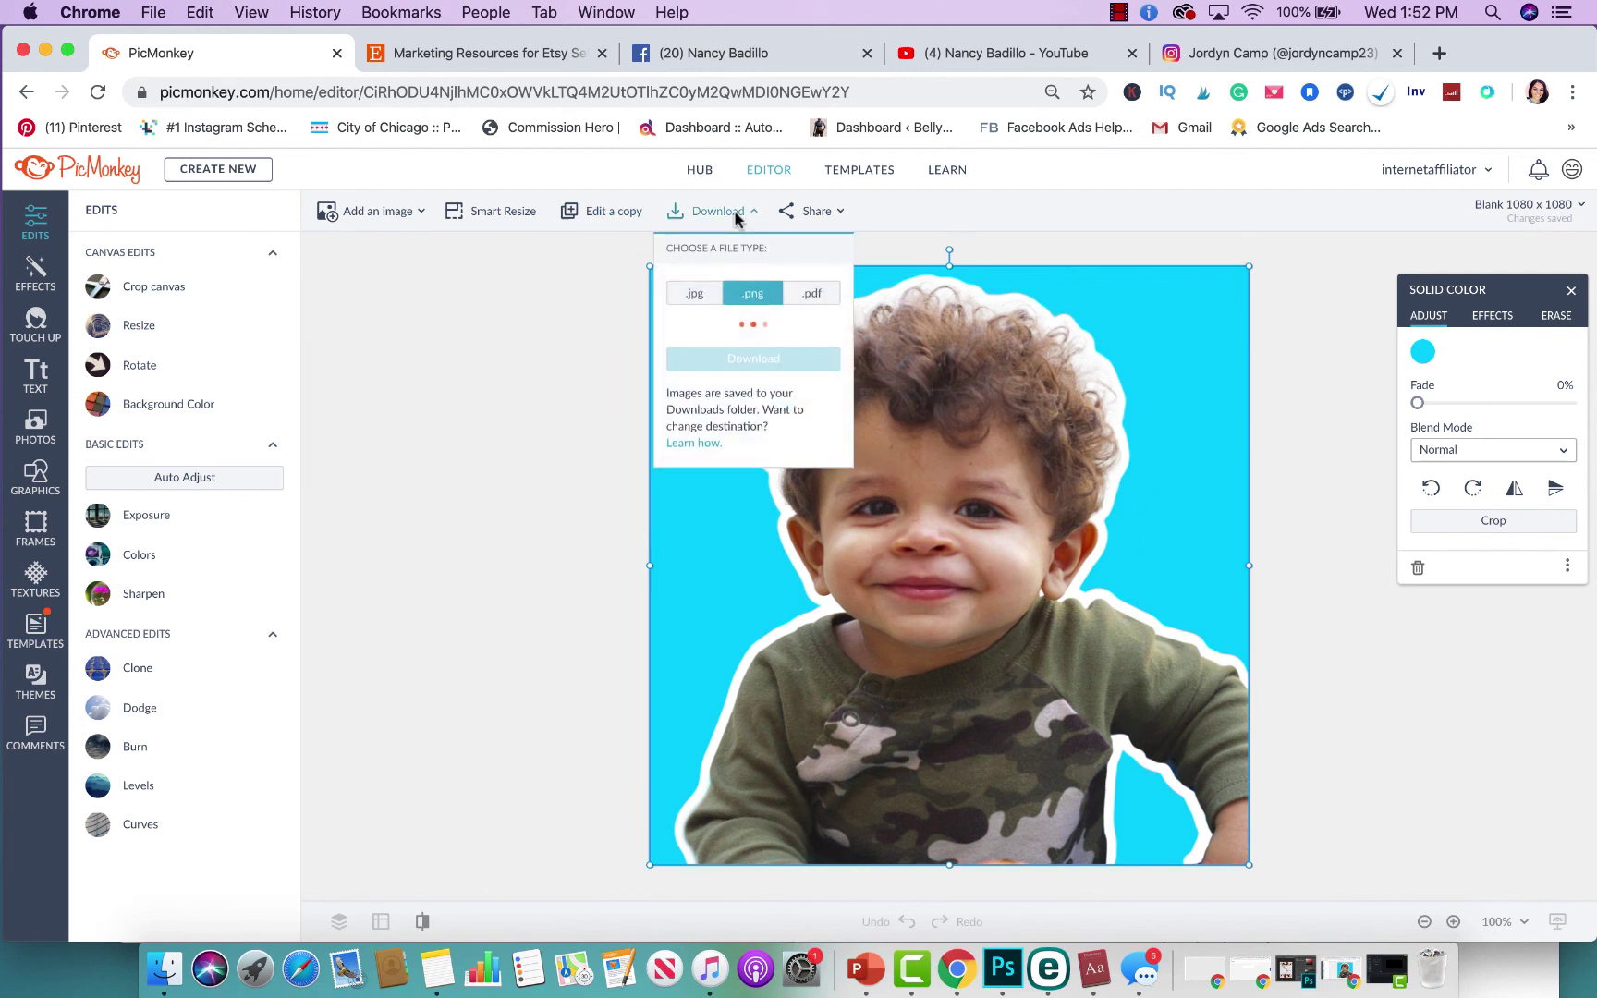
pyautogui.click(702, 294)
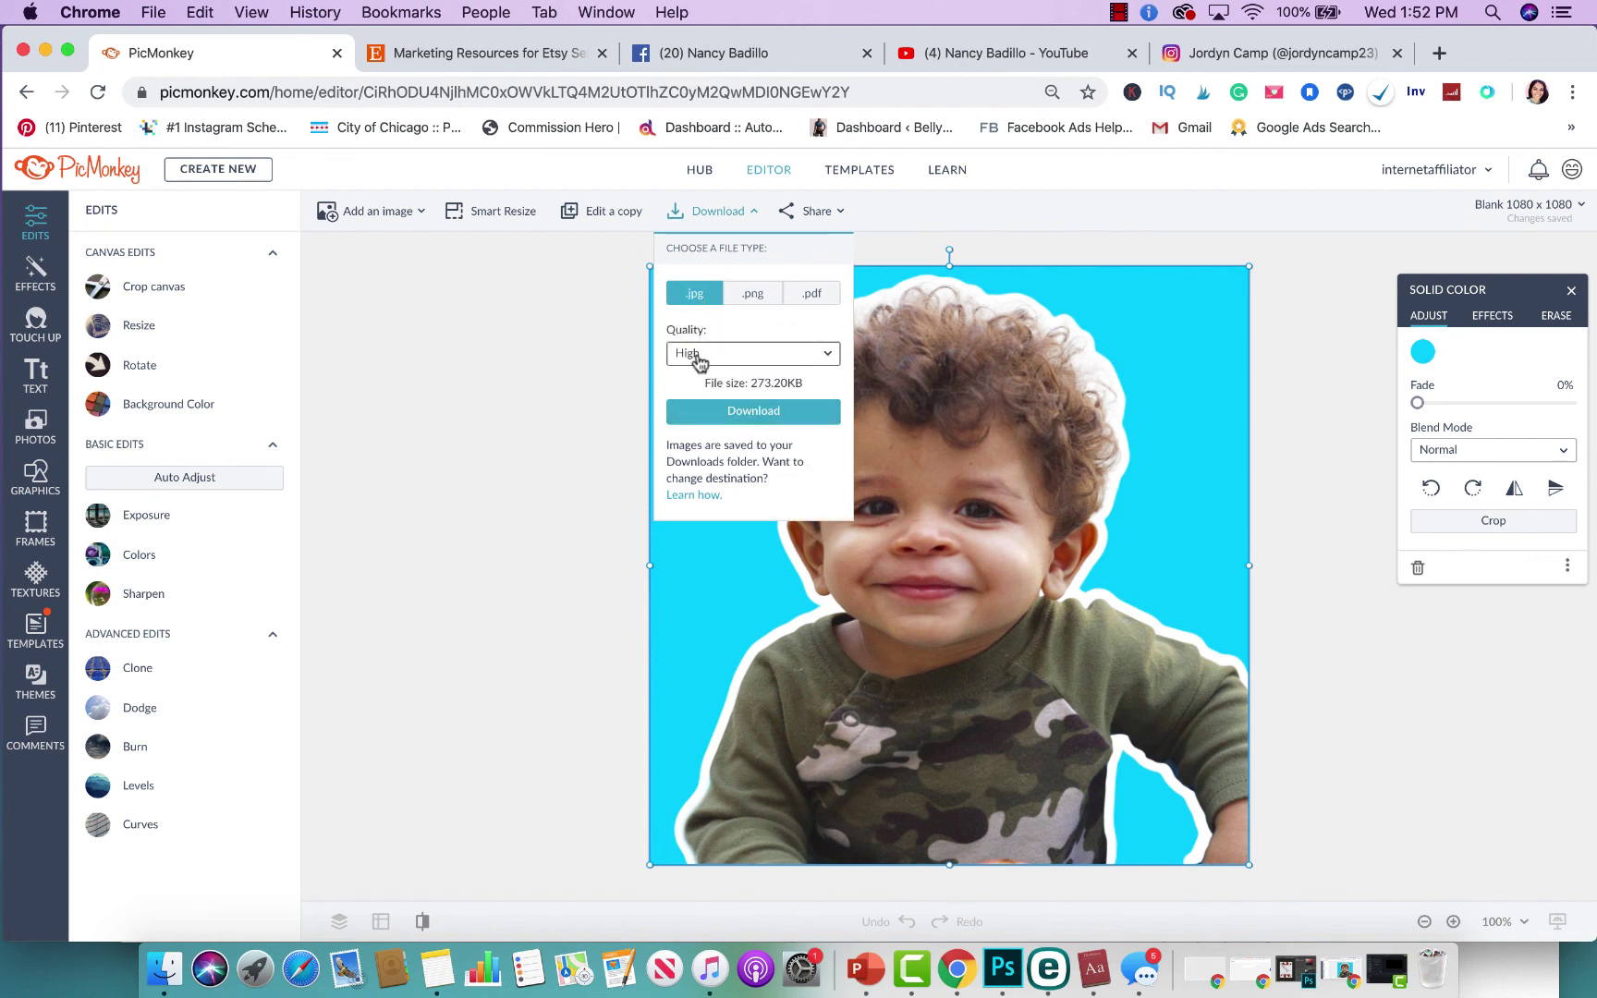
pyautogui.click(702, 411)
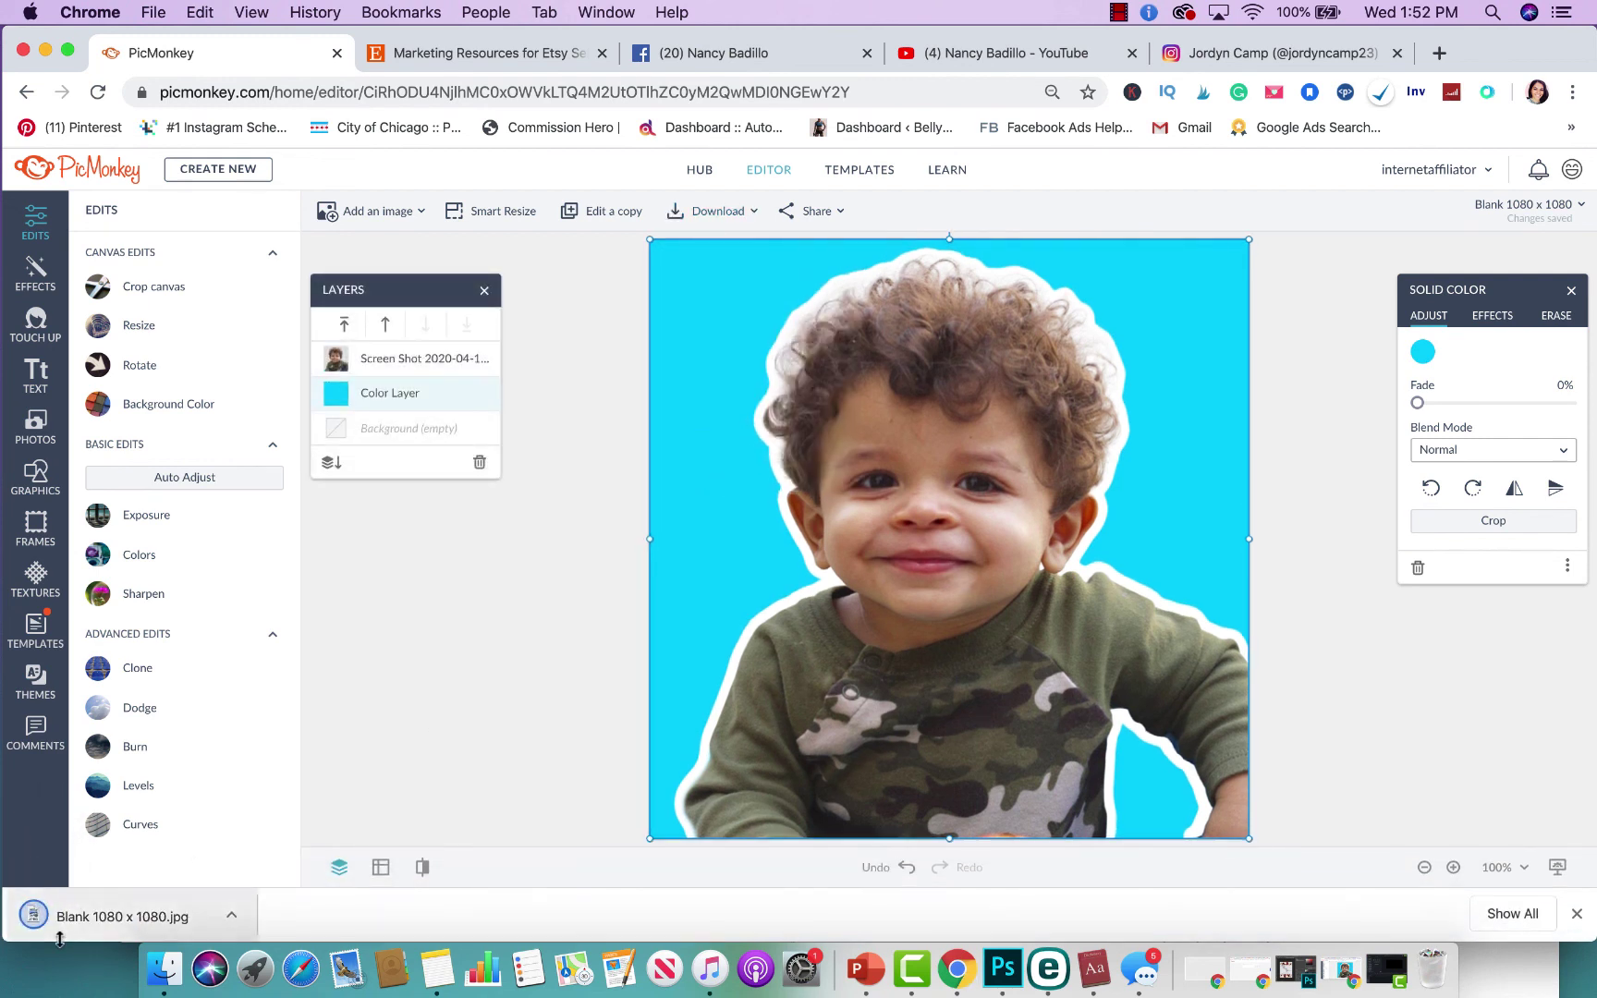
pyautogui.click(61, 934)
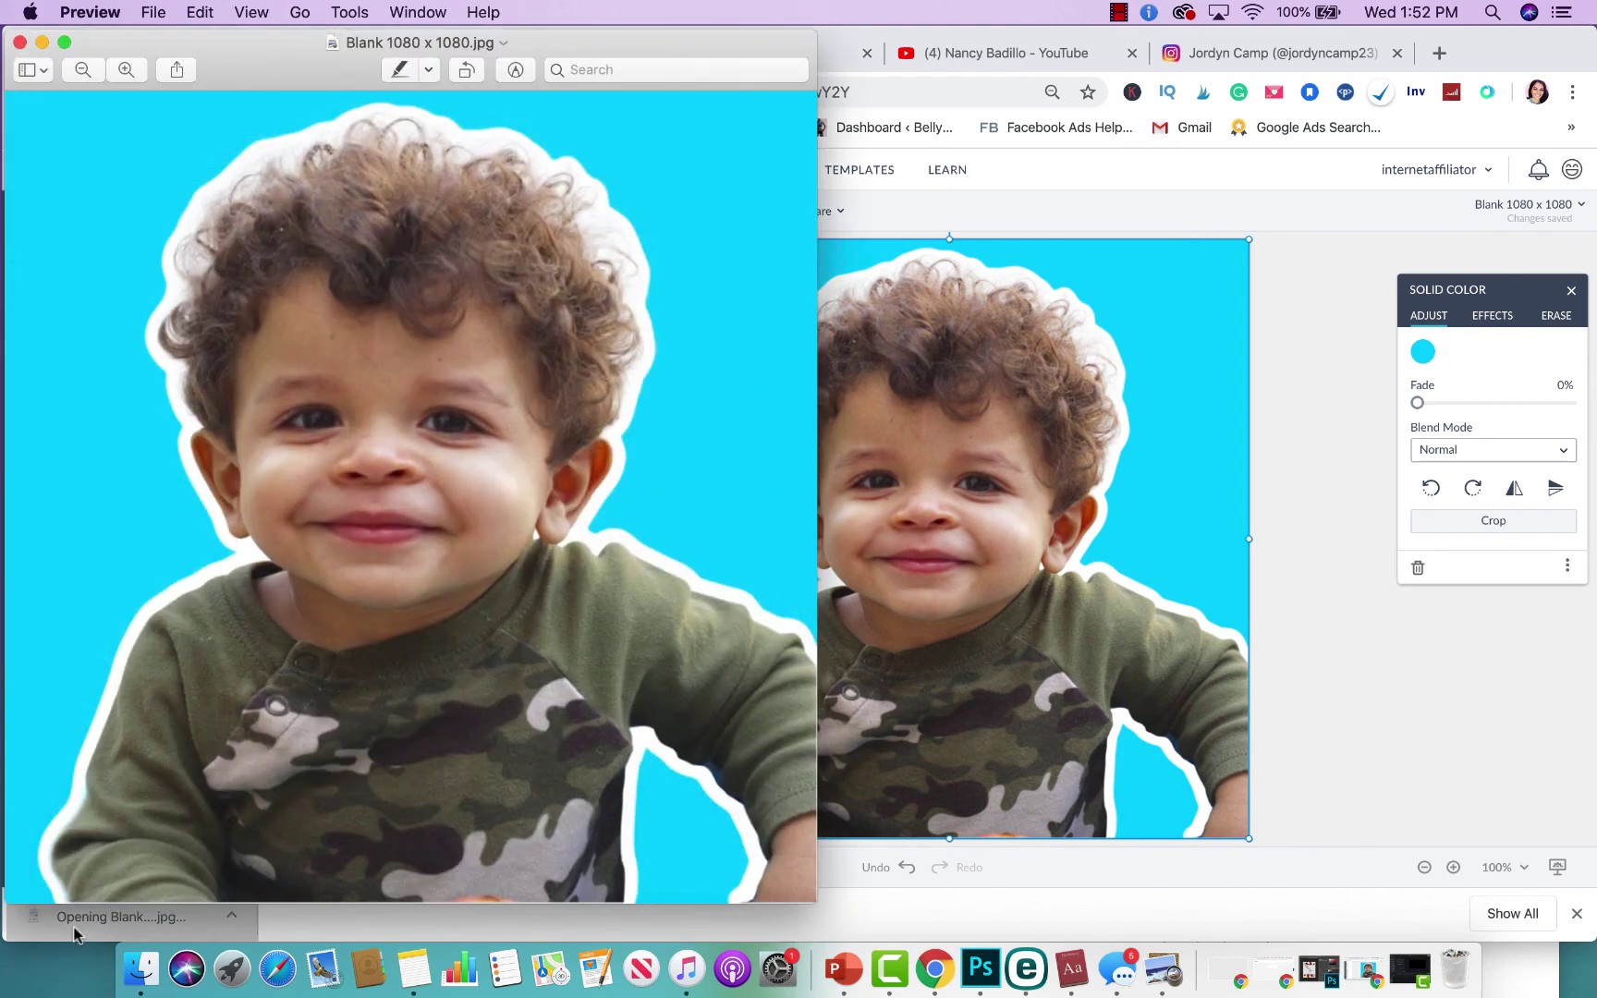